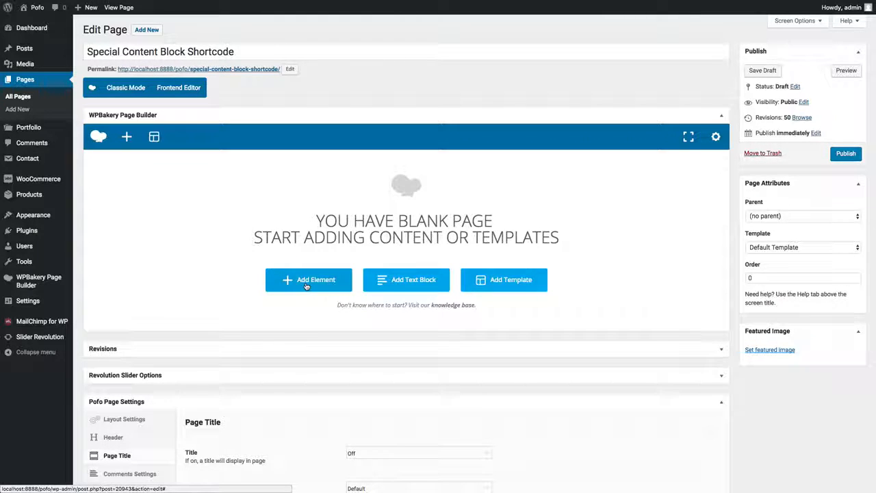
# Step: Add a row to the blank page and insert a Pofo Special Content Block element in it
pyautogui.click(306, 287)
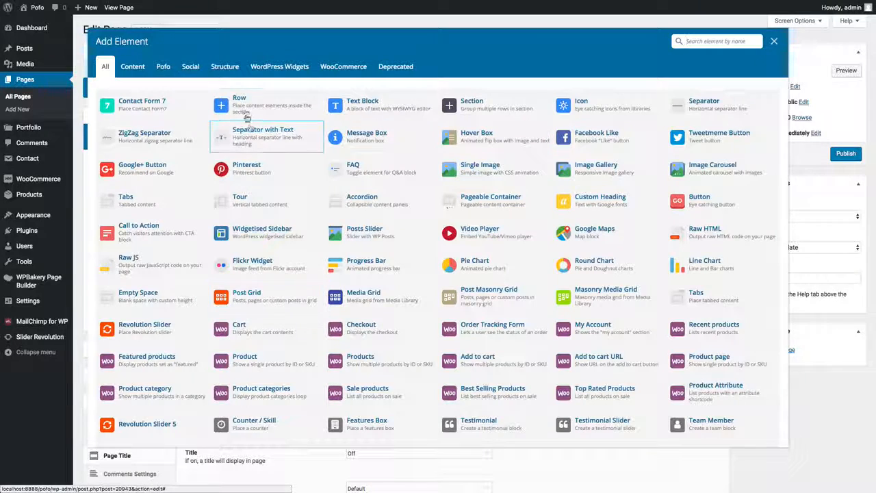
pyautogui.click(247, 109)
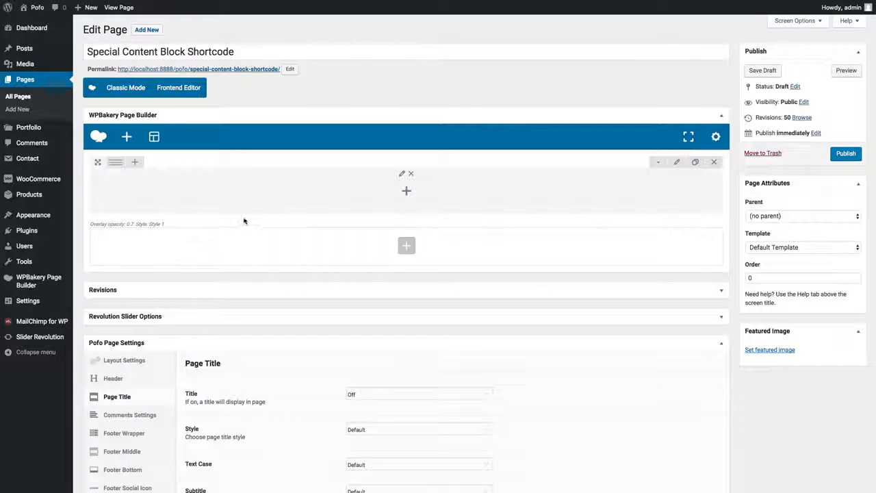
pyautogui.click(407, 194)
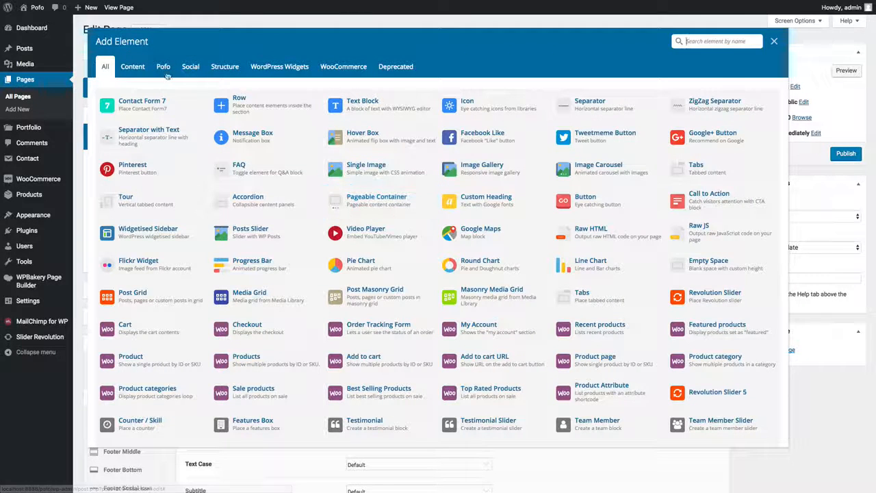
pyautogui.click(164, 68)
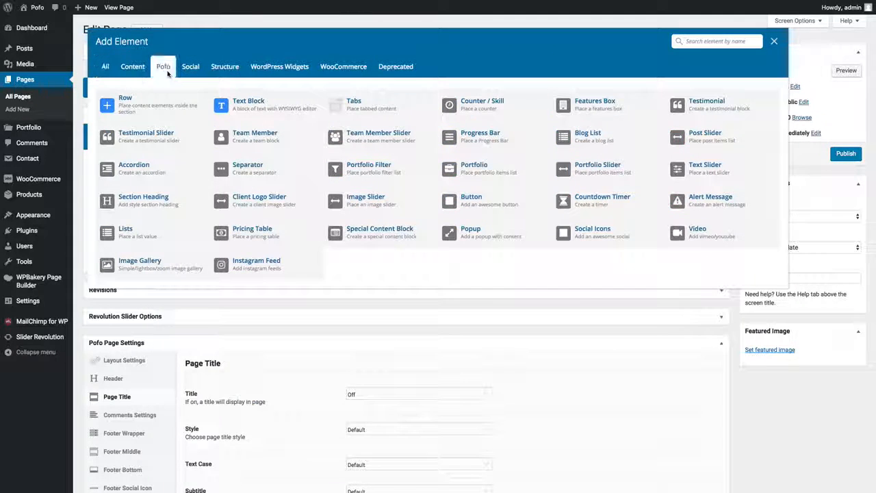
pyautogui.click(356, 236)
# Step: Set the content block to Block style 1 and enter "This is my title" as its title
pyautogui.click(299, 119)
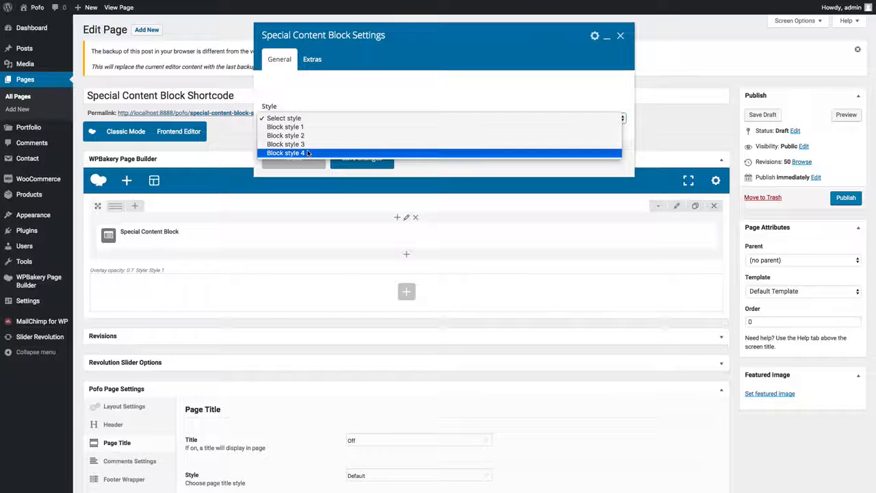
pyautogui.click(305, 128)
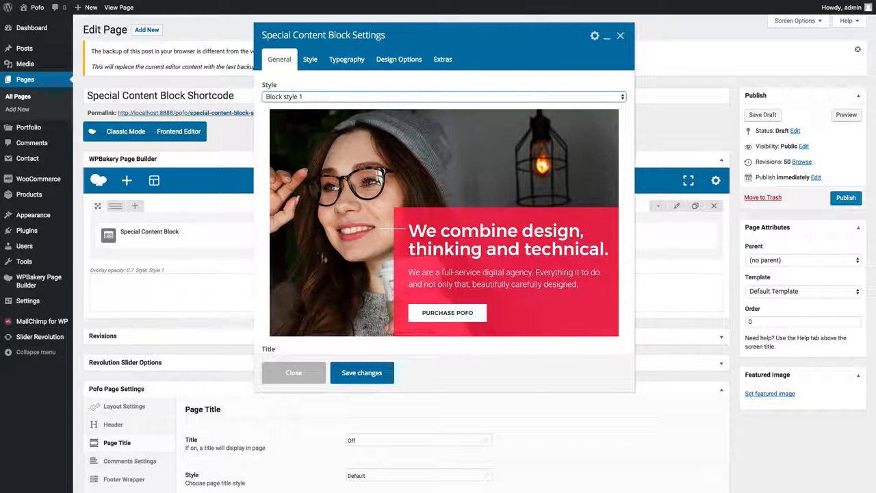
pyautogui.scroll(-2, 410, 205)
pyautogui.write('This is my mitle')
# Step: Enter "This is my content, this is my content, this is my content." as the block's content
pyautogui.scroll(-2, 323, 332)
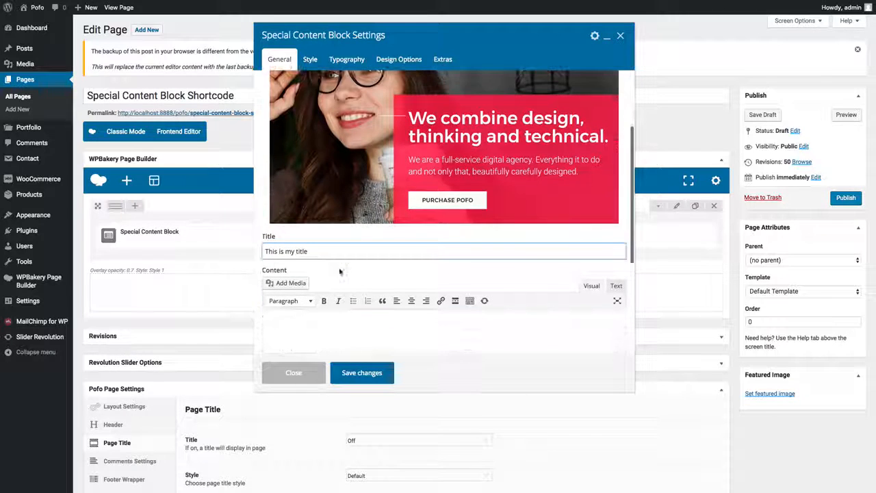
pyautogui.click(323, 333)
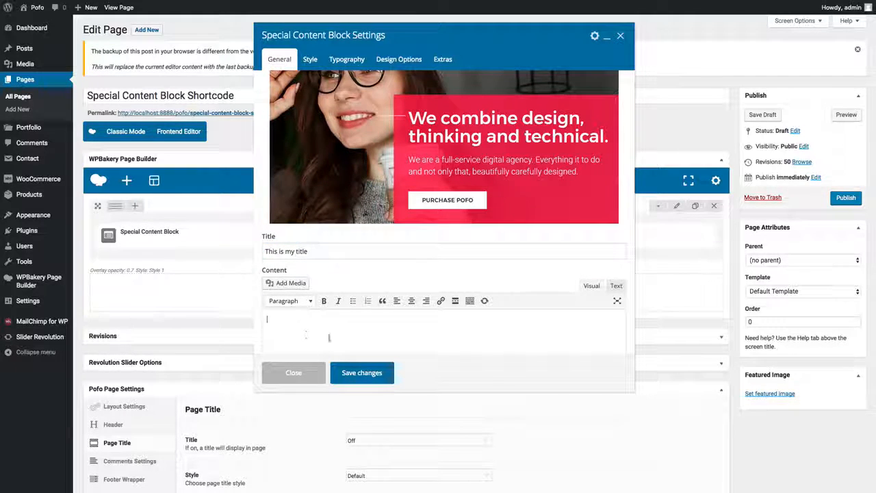
pyautogui.write('This is my content, this is my content, this is my content.')
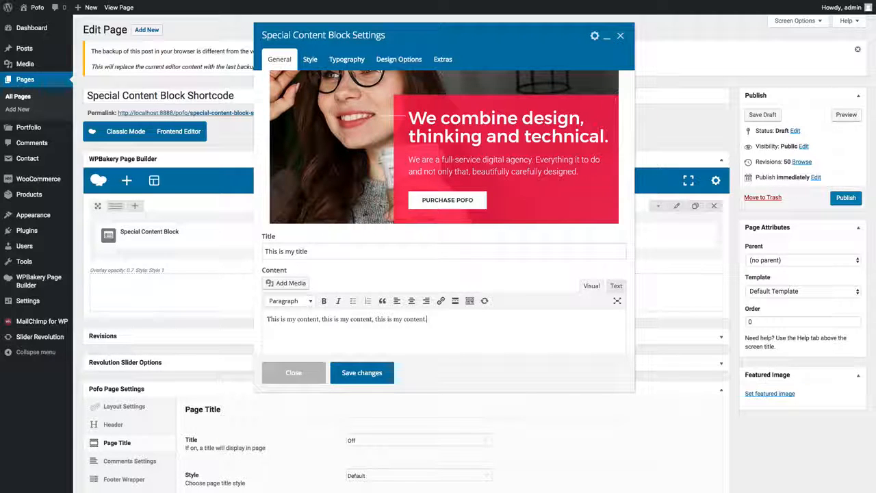
# Step: Configure the block's button with the URL "#" and the link text "Buy Now"
pyautogui.scroll(-3, 400, 275)
pyautogui.scroll(-1, 401, 275)
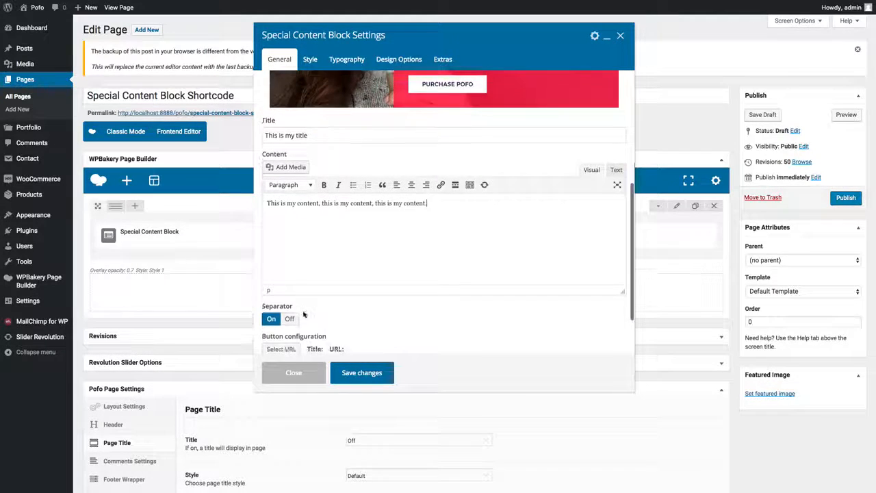
pyautogui.scroll(5, 379, 177)
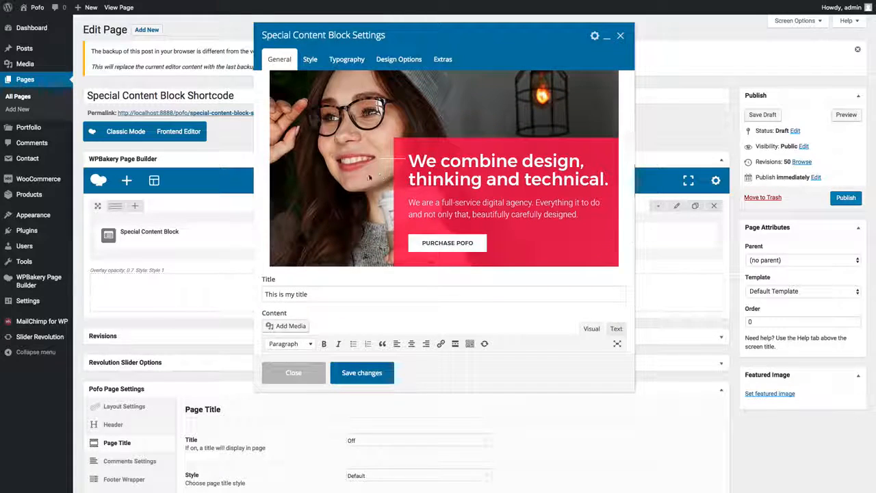
pyautogui.scroll(-4, 356, 226)
pyautogui.scroll(-2, 323, 275)
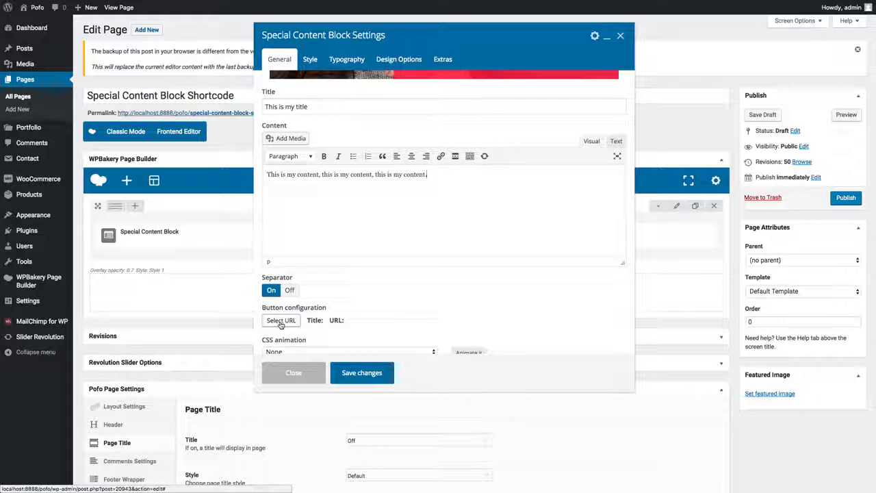
pyautogui.click(281, 323)
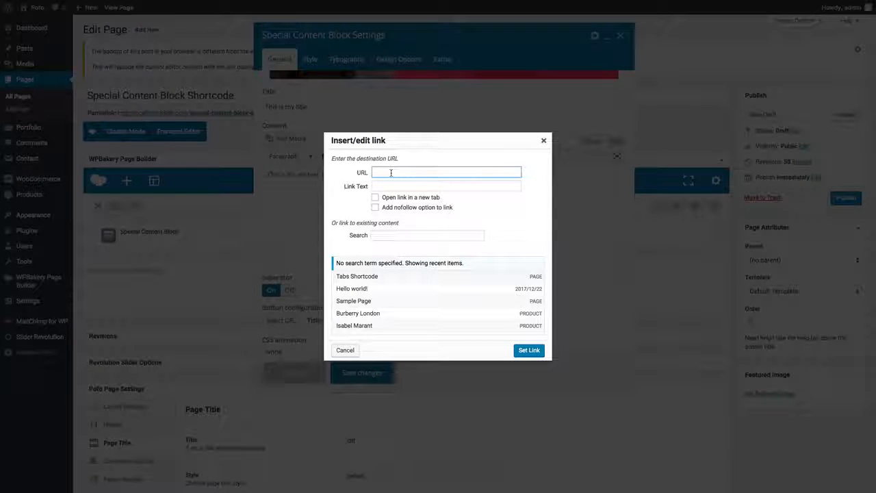
pyautogui.write('#')
pyautogui.press('Tab')
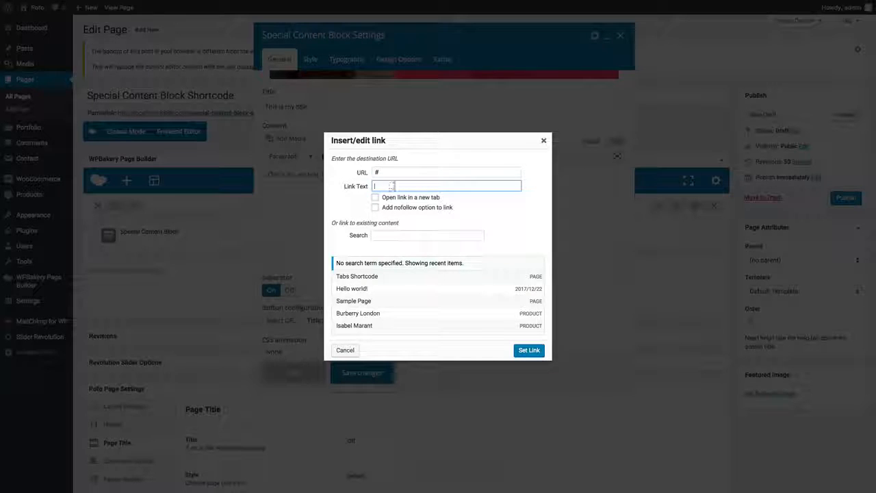
pyautogui.write('Buy Now')
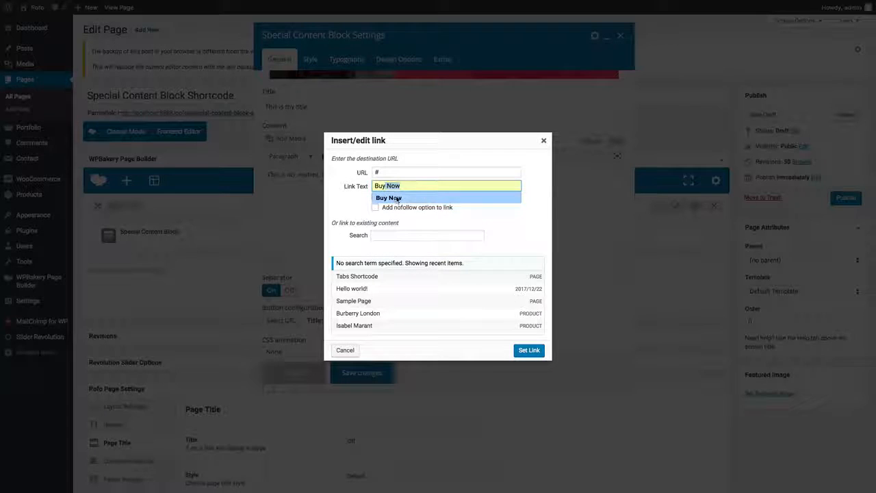
pyautogui.click(397, 198)
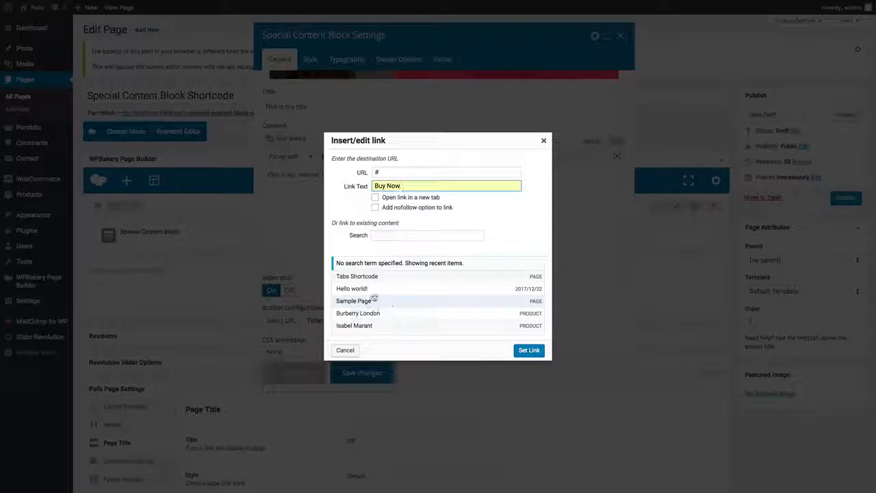
pyautogui.click(529, 350)
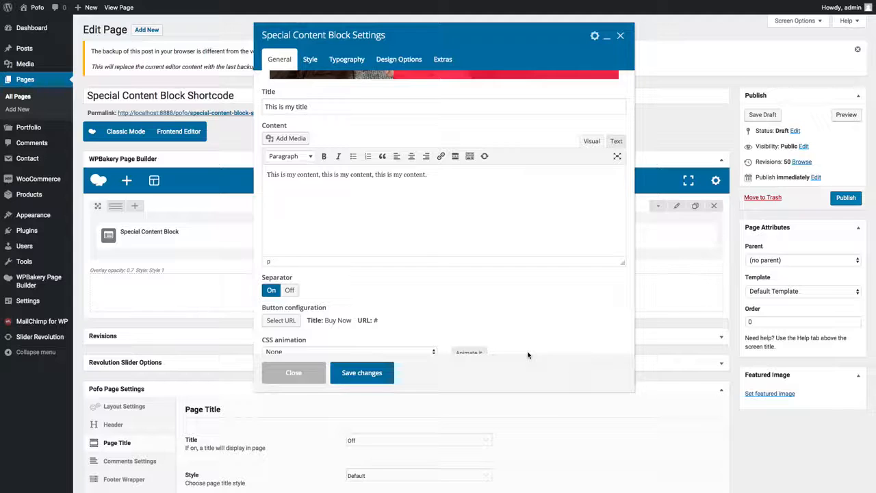
# Step: Set the block's CSS animation to shake
pyautogui.scroll(-1, 329, 293)
pyautogui.scroll(-1, 329, 293)
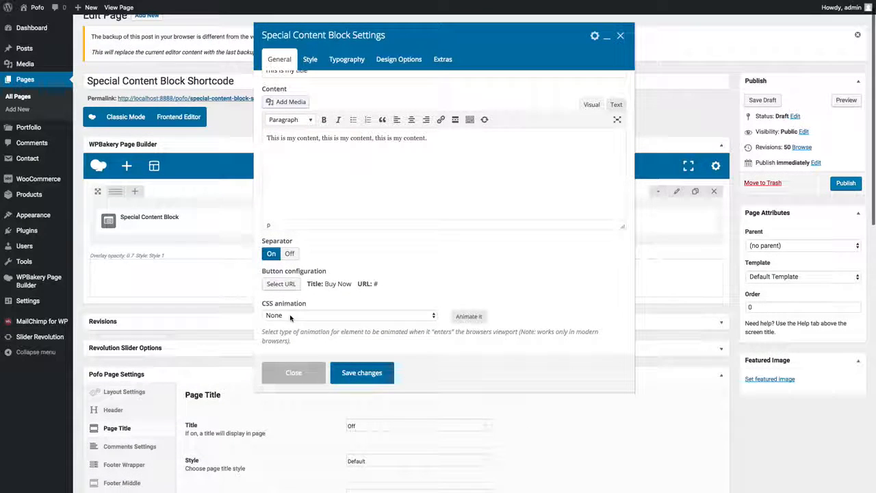
pyautogui.click(320, 317)
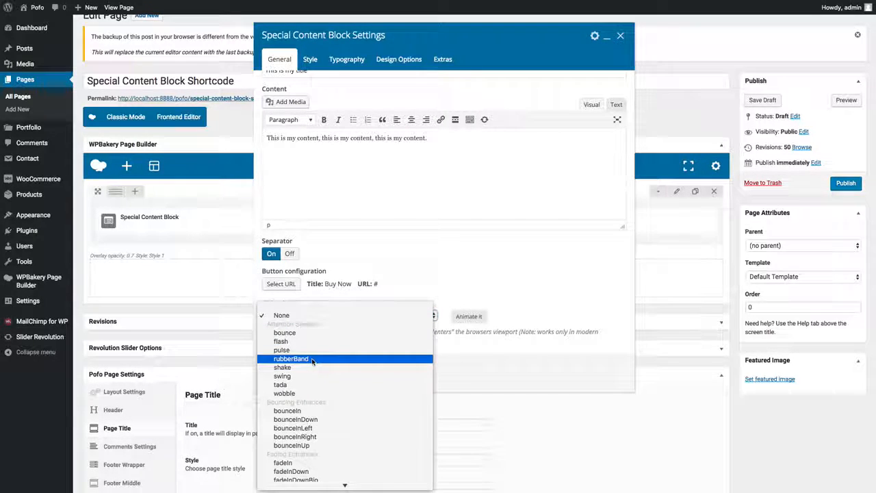
pyautogui.click(302, 368)
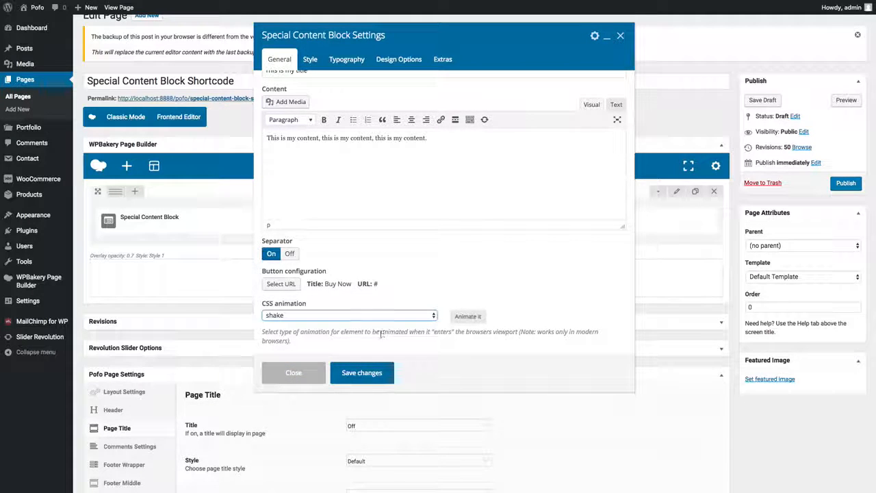
# Step: Examine the block's style options for title text case, separator thickness and colour, content widths and button colours
pyautogui.click(310, 59)
pyautogui.click(273, 97)
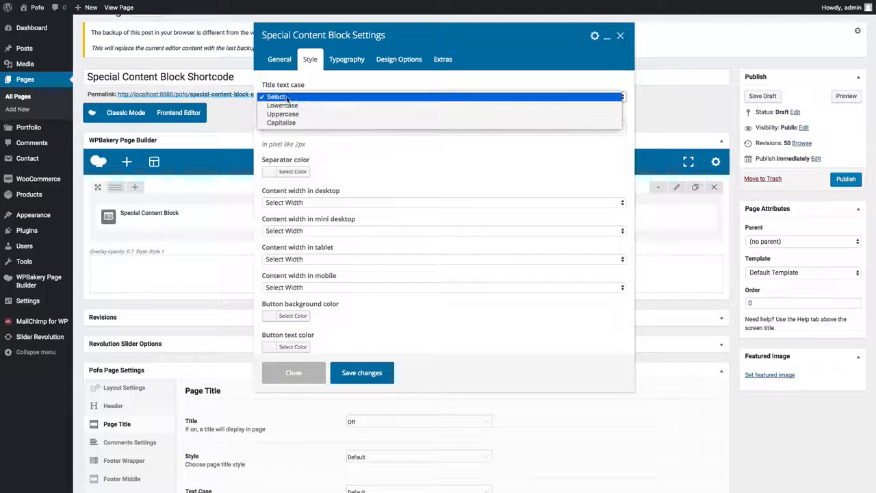
pyautogui.click(328, 87)
pyautogui.click(304, 128)
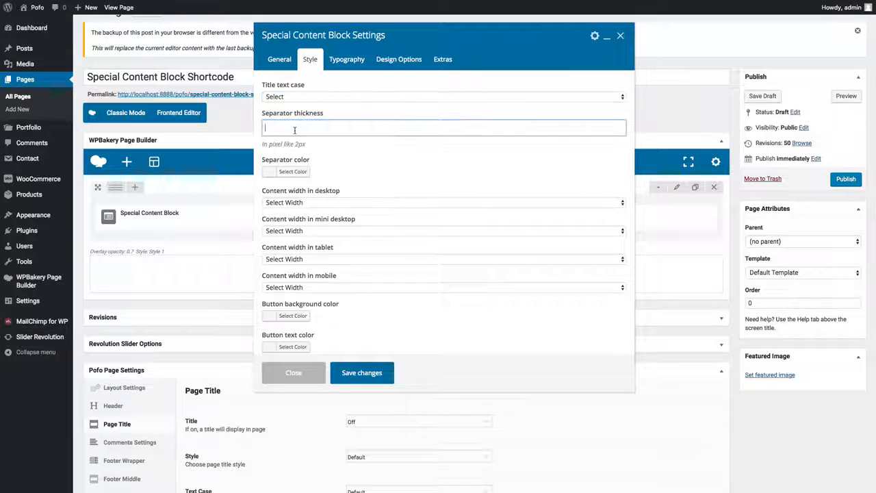
pyautogui.scroll(-1, 372, 166)
pyautogui.scroll(-1, 373, 166)
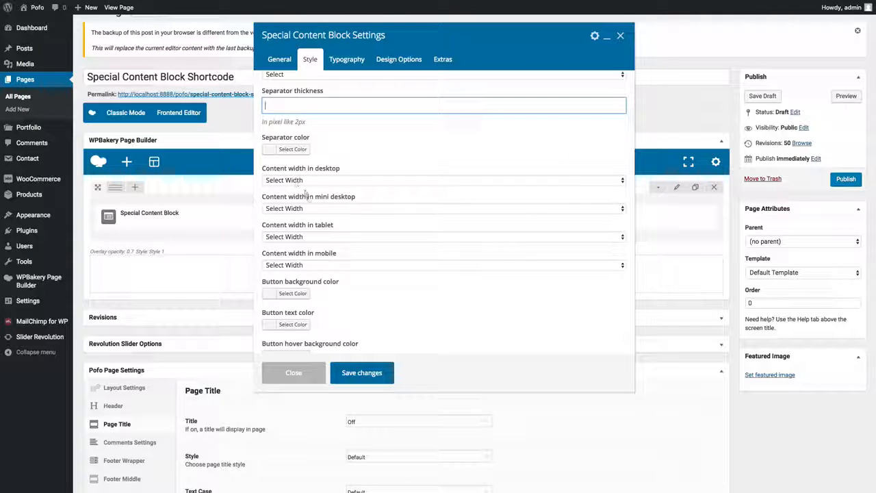
pyautogui.click(308, 182)
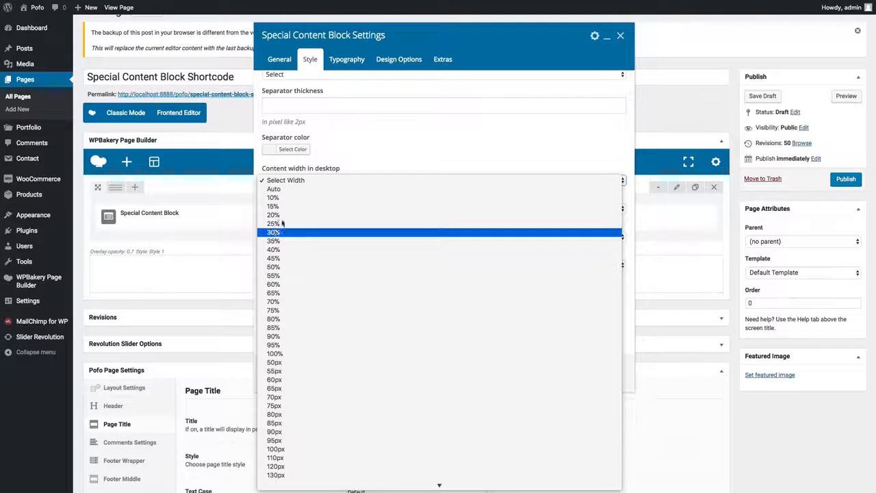
pyautogui.click(382, 152)
pyautogui.scroll(-2, 286, 257)
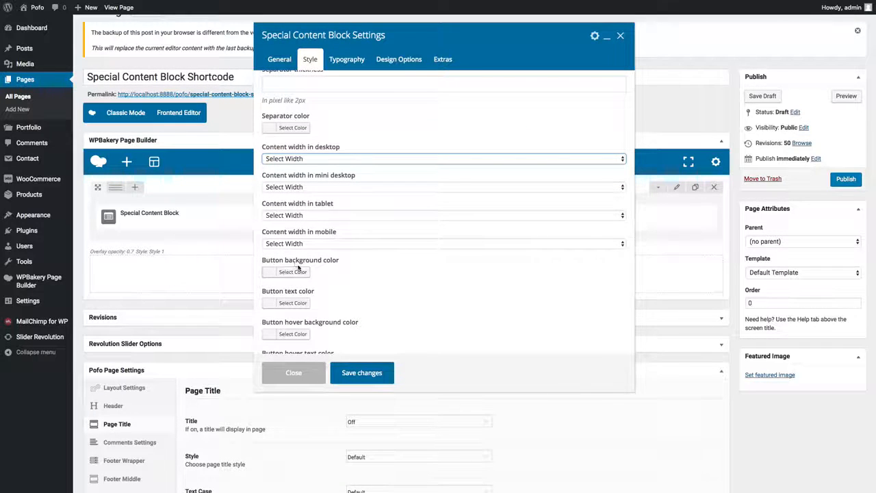
# Step: Examine the title typography options, including font size, line height, letter spacing, font weight and element tag
pyautogui.click(346, 59)
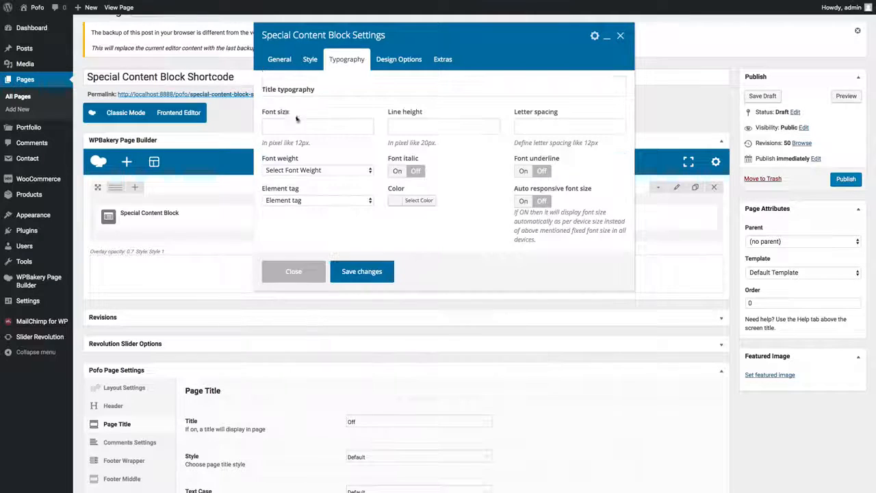
pyautogui.doubleClick(269, 90)
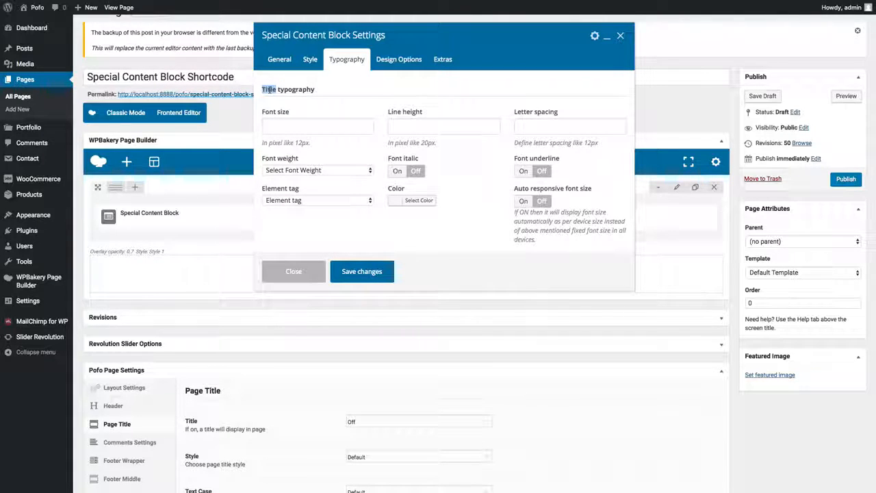
pyautogui.click(291, 128)
pyautogui.click(472, 129)
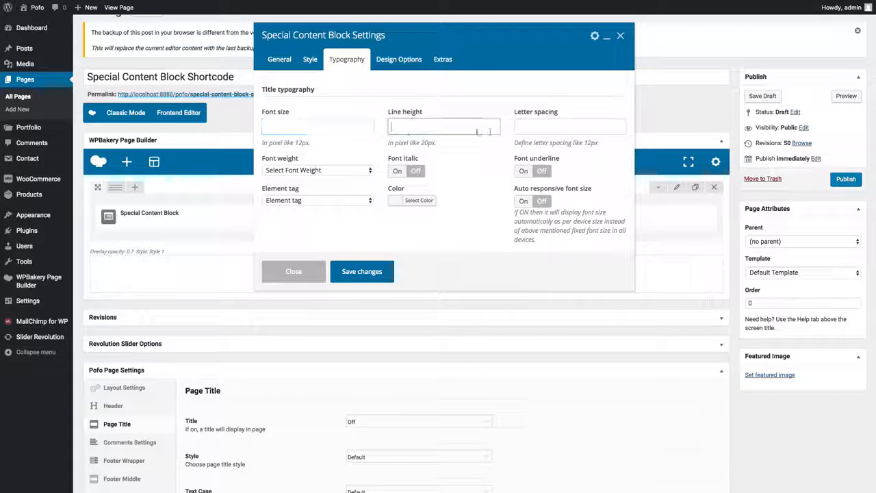
pyautogui.click(532, 130)
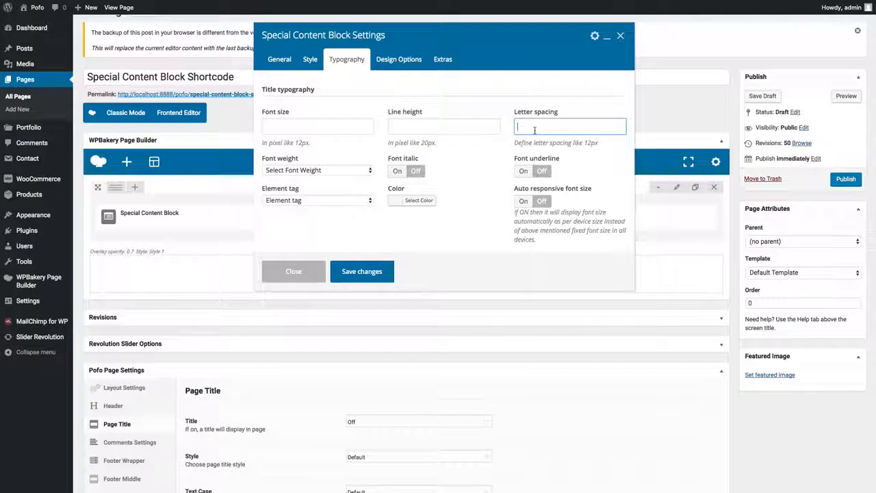
pyautogui.click(325, 172)
pyautogui.click(326, 172)
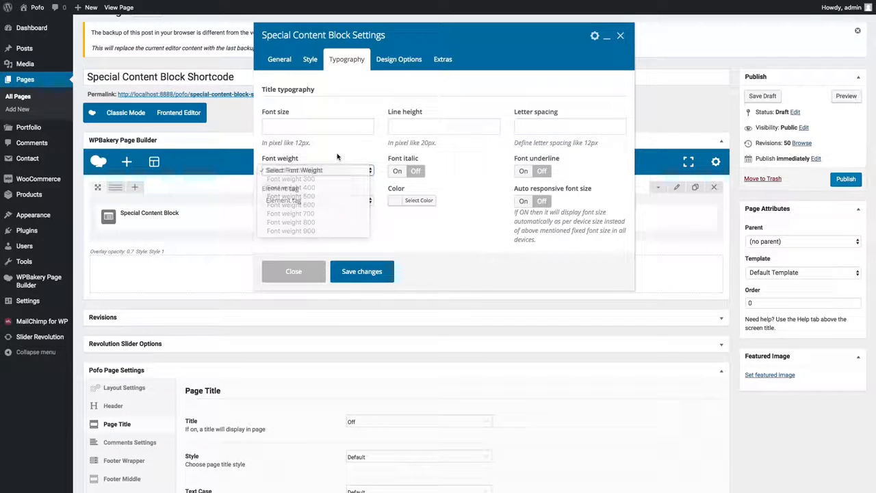
pyautogui.click(306, 201)
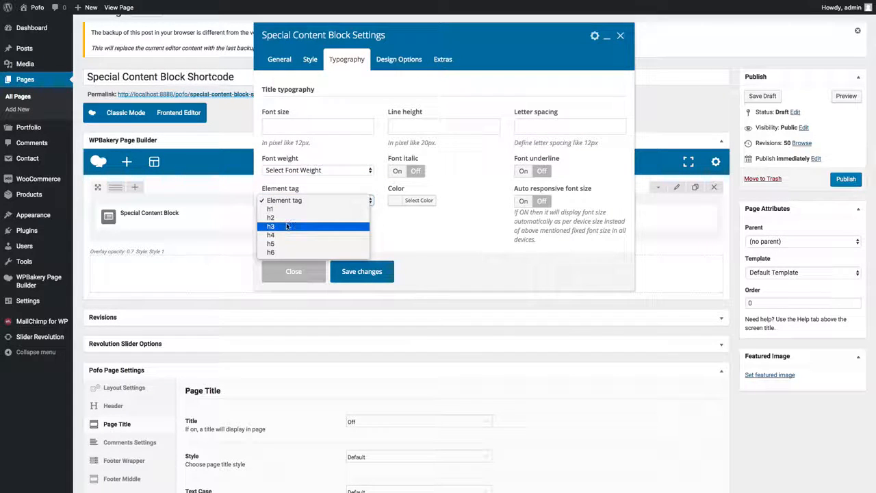
pyautogui.click(413, 209)
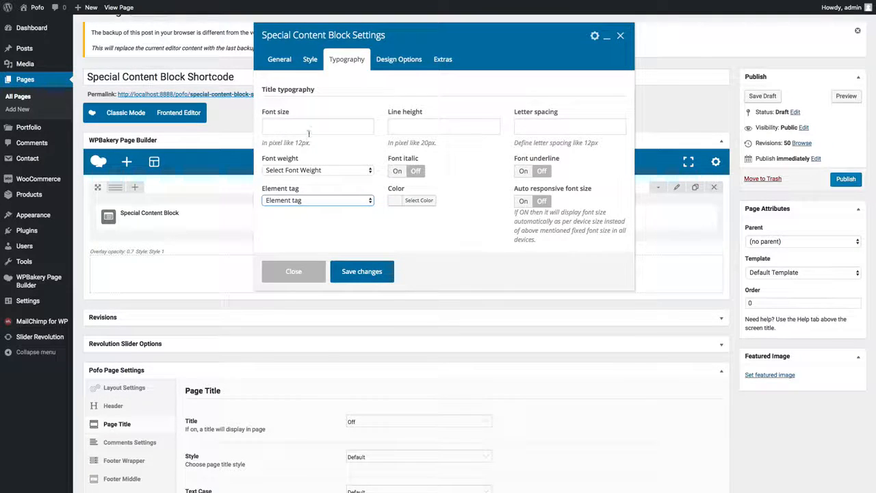
# Step: Examine the block's design options for margins, borders, padding, border style and radius, background type and position, and width
pyautogui.click(398, 59)
pyautogui.click(335, 101)
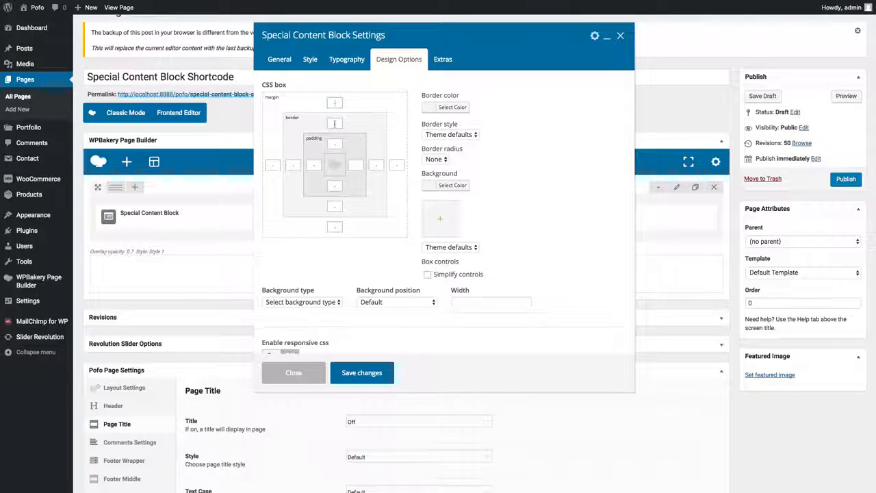
pyautogui.click(335, 142)
pyautogui.click(451, 134)
pyautogui.click(451, 134)
pyautogui.click(437, 159)
pyautogui.click(440, 161)
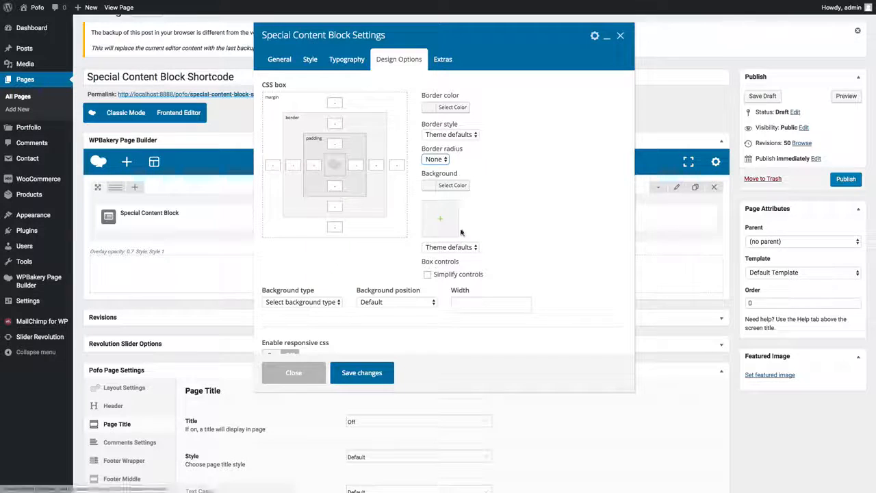
pyautogui.click(309, 305)
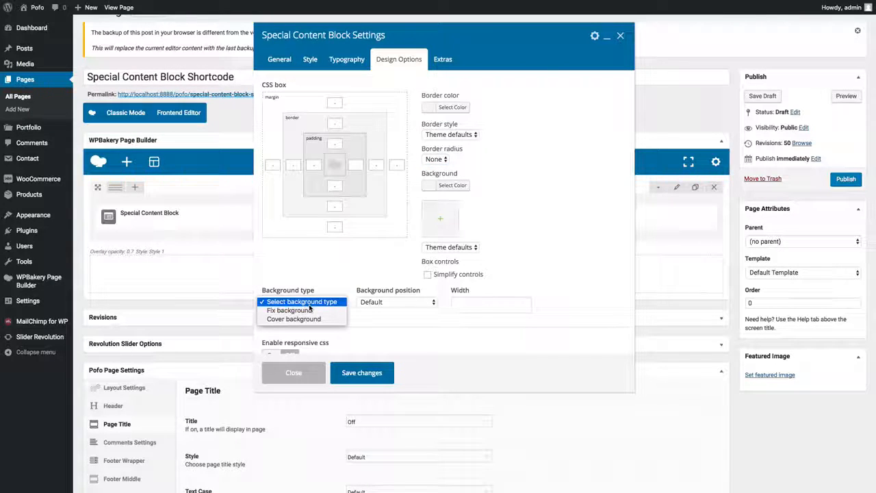
pyautogui.click(418, 301)
pyautogui.click(432, 301)
pyautogui.click(452, 295)
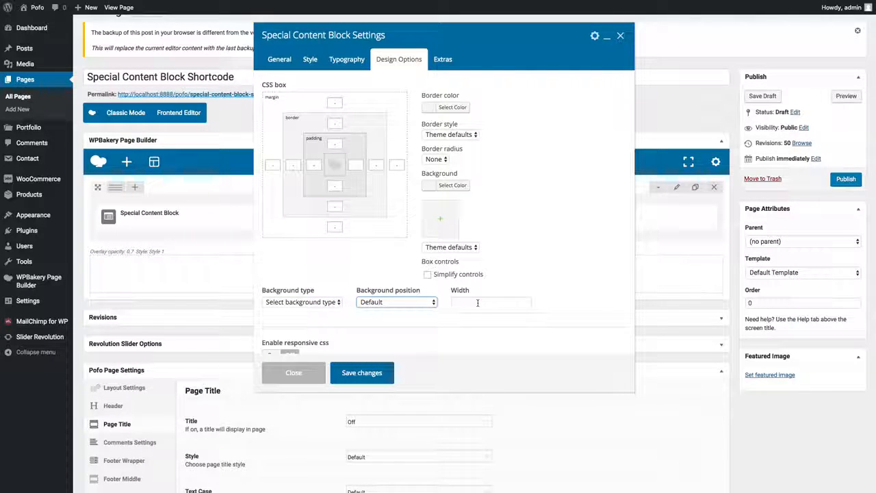
pyautogui.scroll(-3, 478, 302)
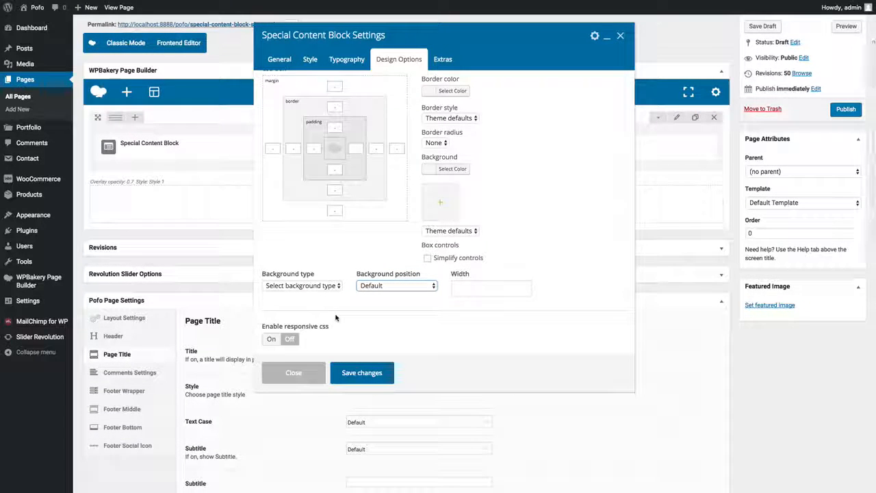
# Step: Enable responsive CSS for the block and look over its responsive CSS box settings
pyautogui.click(271, 340)
pyautogui.scroll(-2, 340, 329)
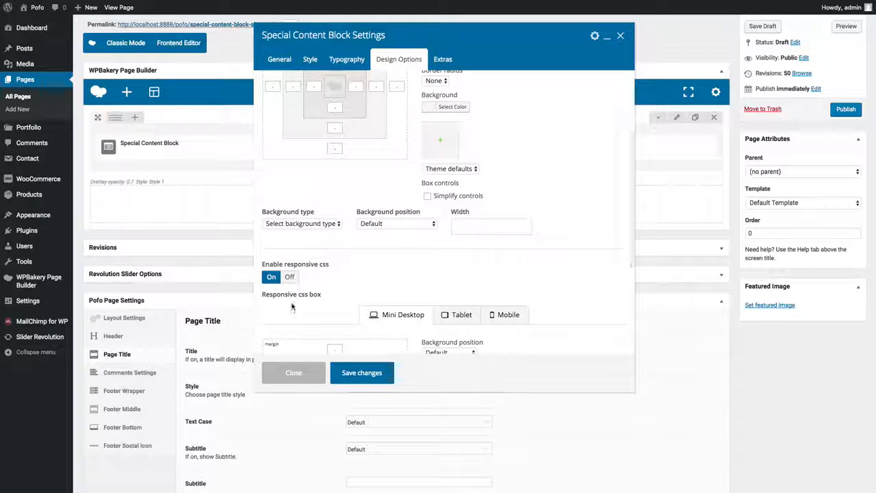
pyautogui.scroll(-1, 390, 313)
pyautogui.scroll(-1, 343, 313)
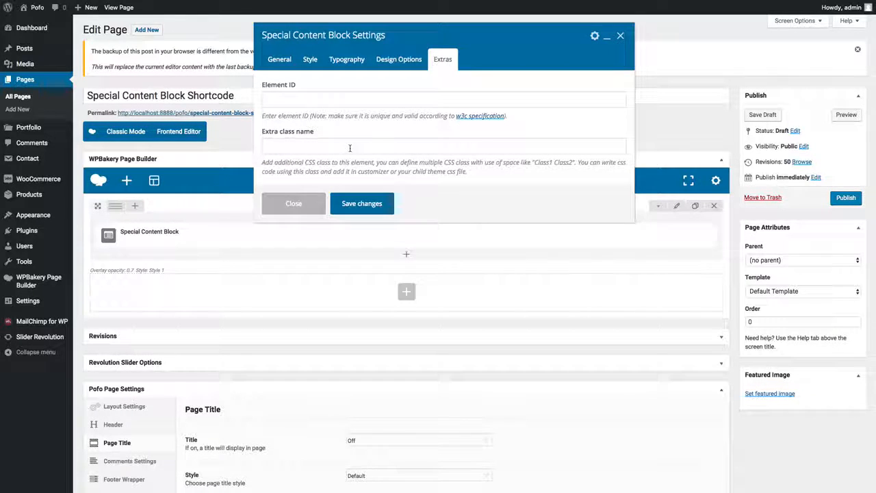
# Step: Examine the block's extra options for the element ID and extra class name
pyautogui.click(299, 99)
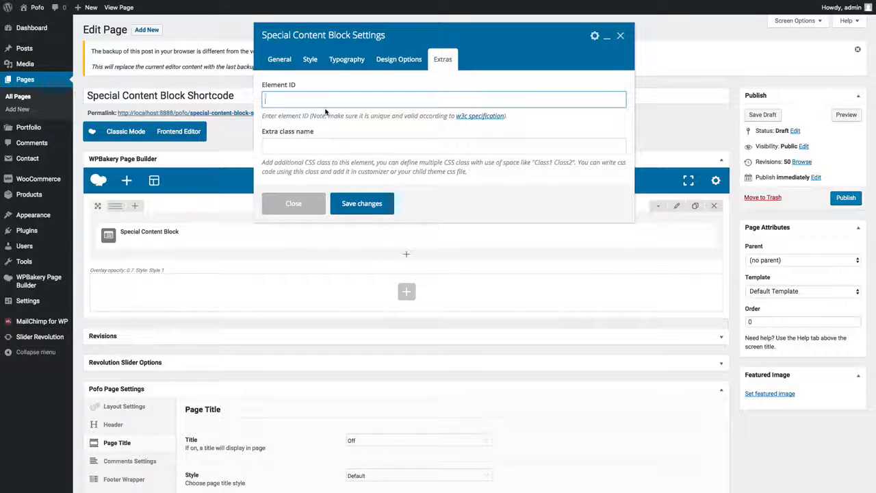
pyautogui.click(320, 148)
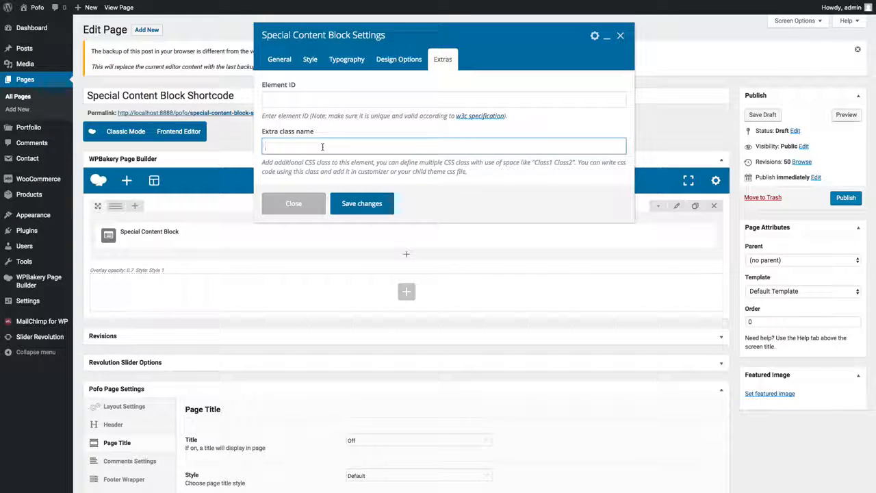
pyautogui.click(302, 103)
pyautogui.click(333, 148)
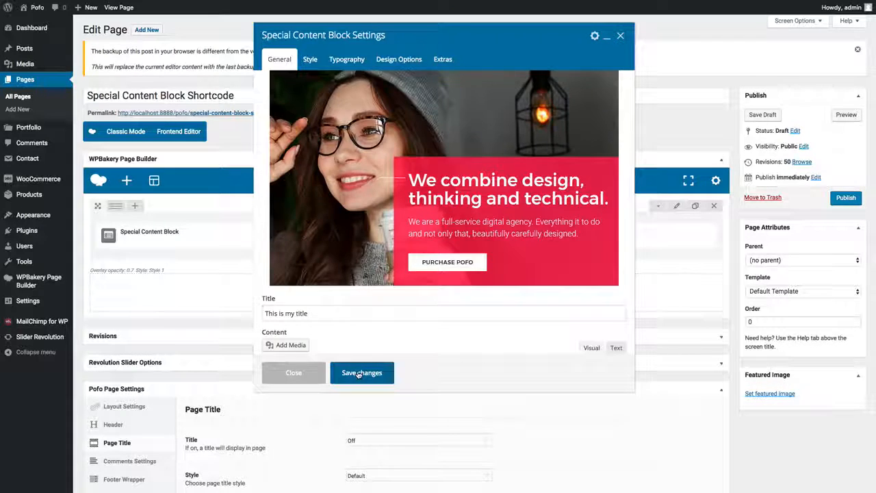
# Step: Save the Special Content Block's settings and preview the page
pyautogui.click(360, 374)
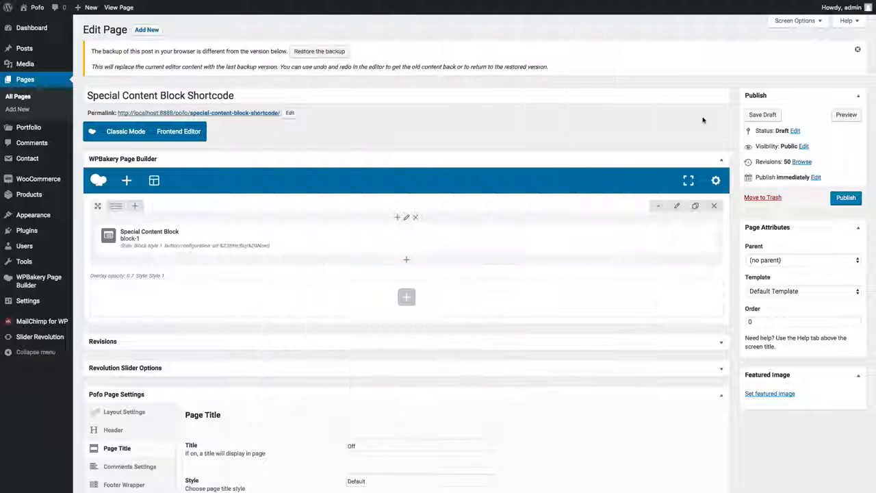
pyautogui.click(846, 114)
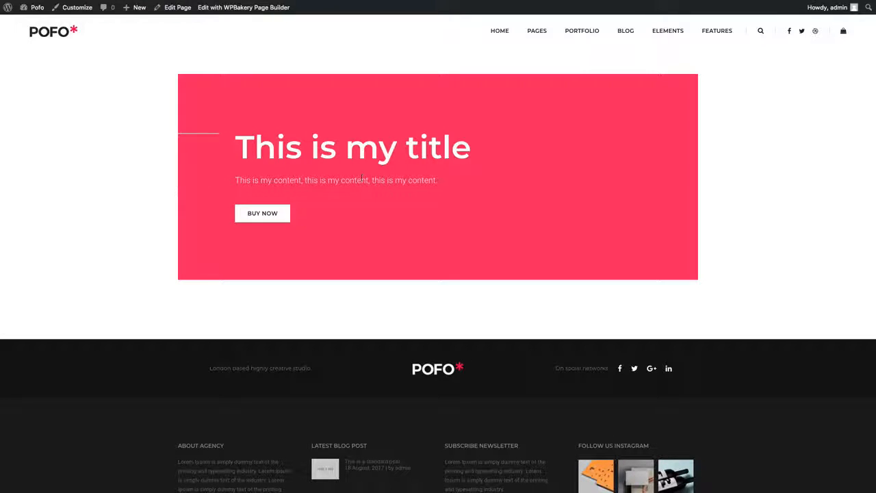
pyautogui.press('super+w')
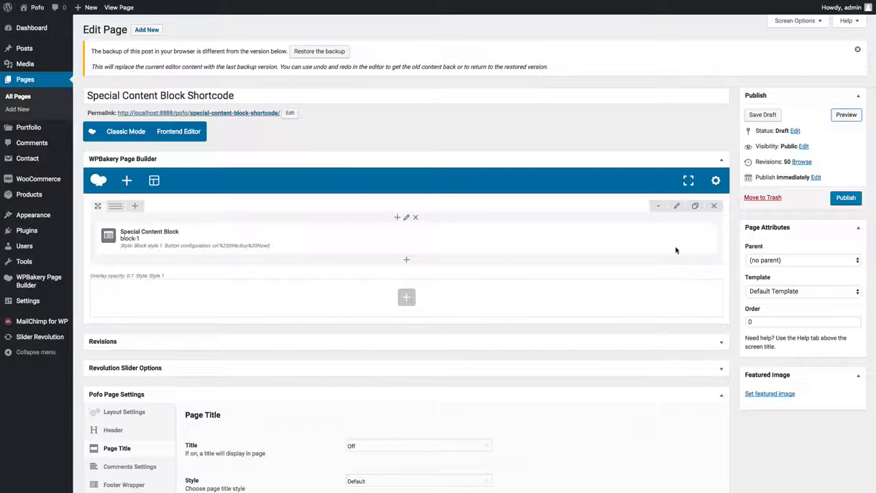
# Step: Set the row's background image to the media library photo of people around a coffee table
pyautogui.click(677, 206)
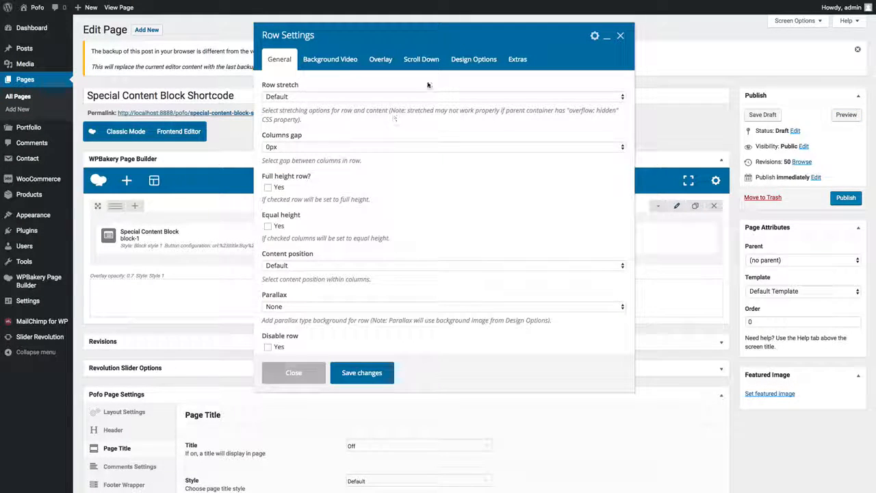
pyautogui.click(475, 61)
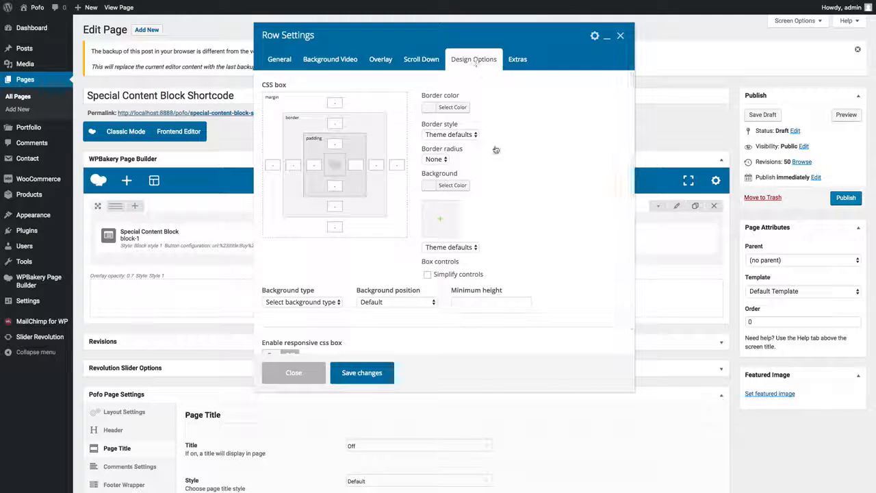
pyautogui.click(445, 224)
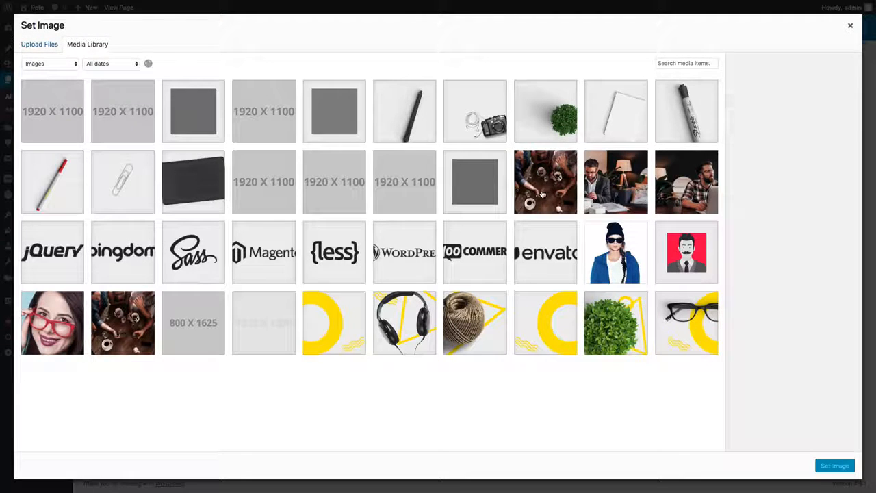
pyautogui.click(539, 193)
pyautogui.click(833, 465)
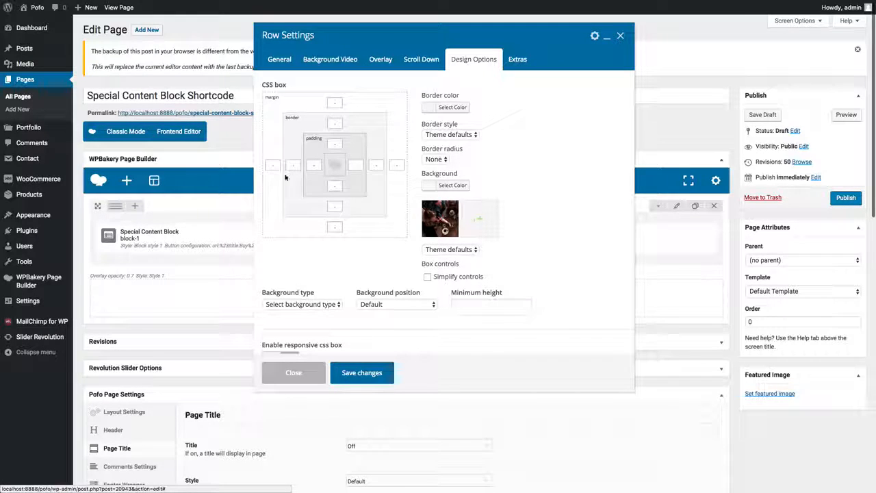
# Step: Set the row stretch to "Stretch row and content (no paddings)"
pyautogui.click(277, 61)
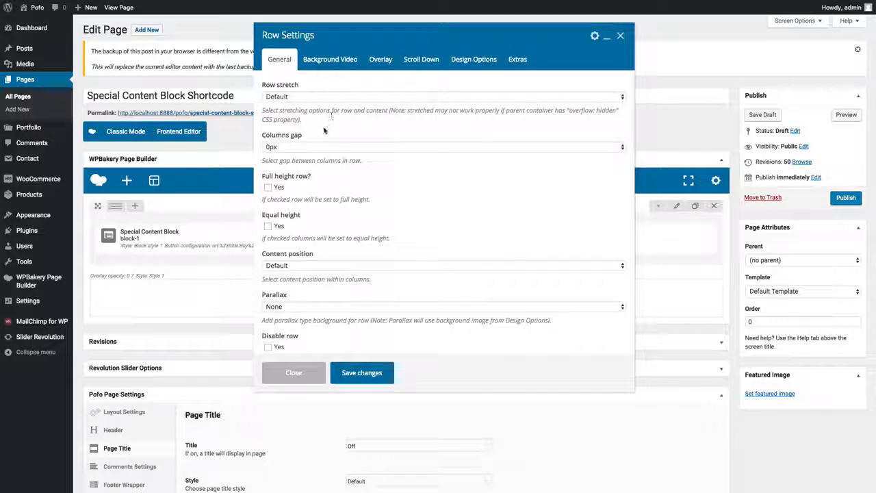
pyautogui.click(295, 97)
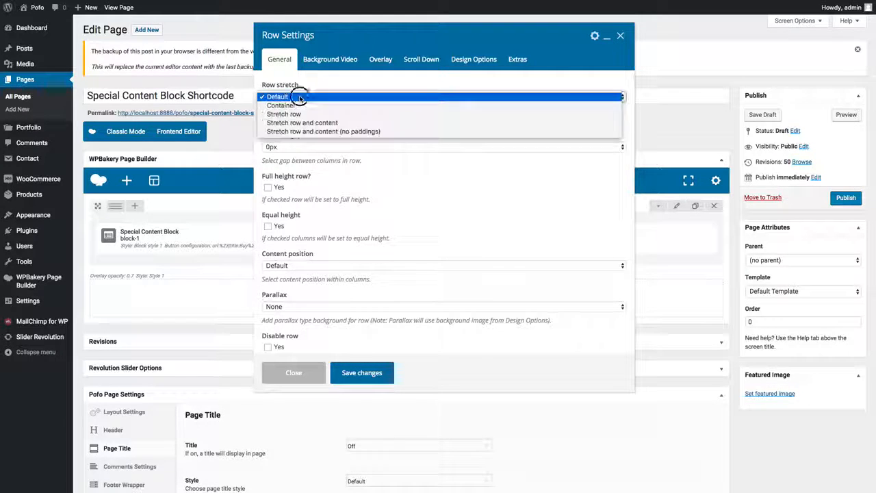
pyautogui.click(308, 132)
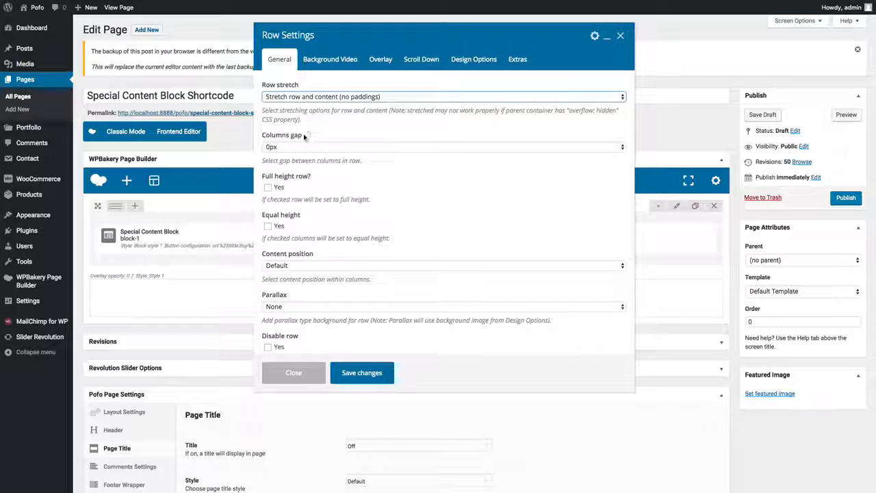
# Step: Make the row full height with its columns position set to Bottom, and preview the page with the saved row settings
pyautogui.click(267, 188)
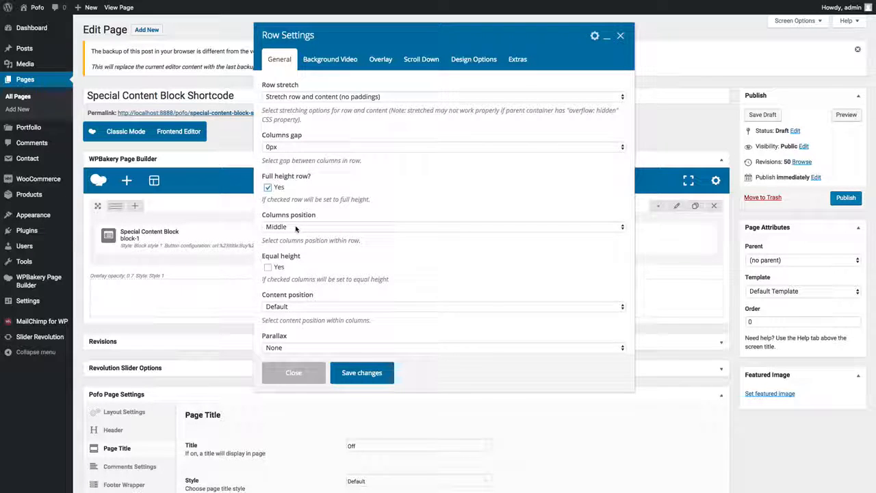
pyautogui.click(295, 228)
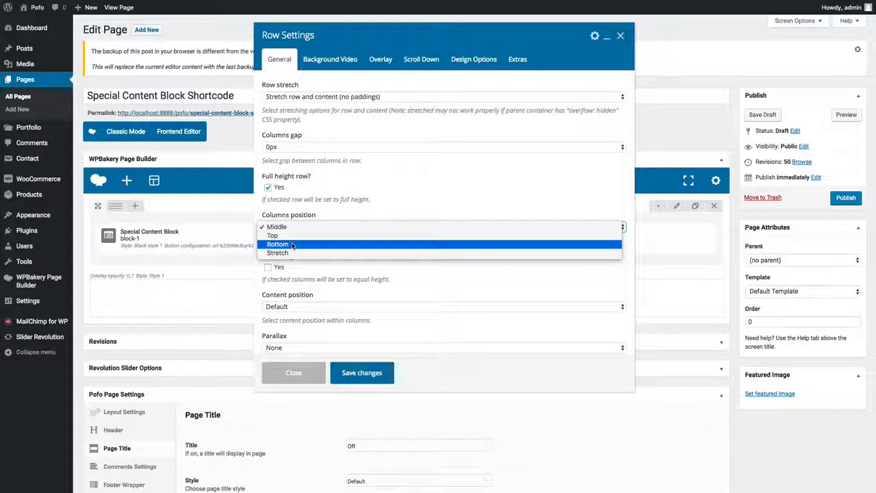
pyautogui.click(292, 244)
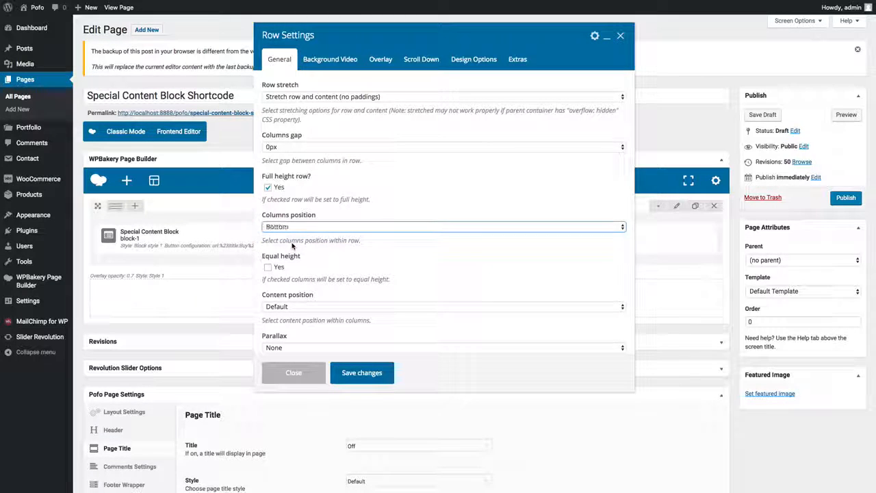
pyautogui.click(362, 373)
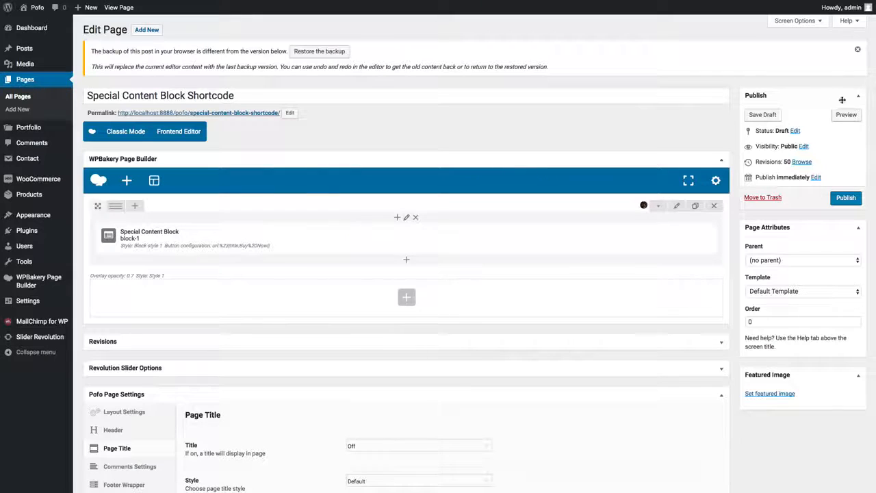
pyautogui.click(846, 114)
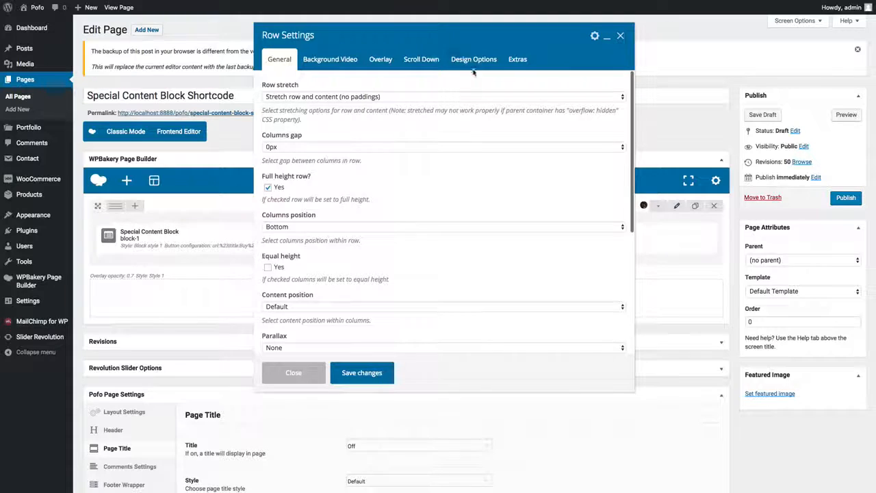
# Step: Set the row's padding to 0 on all four sides and preview the page with the saved settings
pyautogui.click(474, 62)
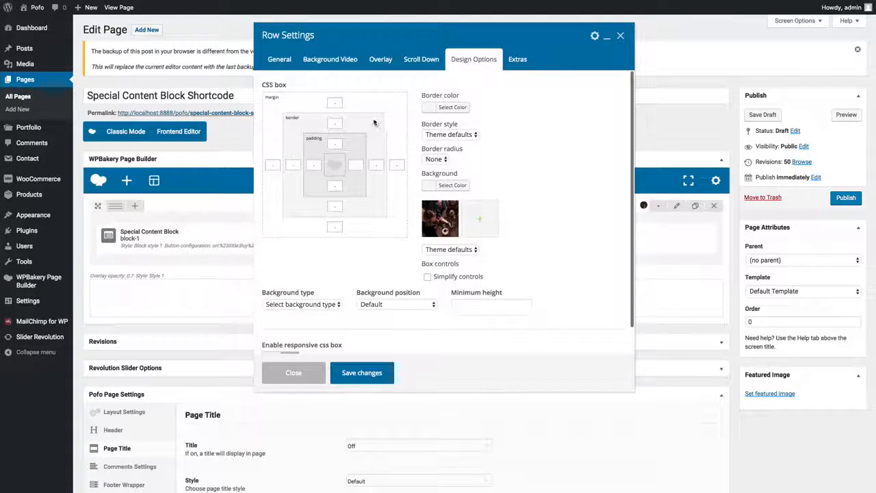
pyautogui.write('0')
pyautogui.click(356, 165)
pyautogui.write('0')
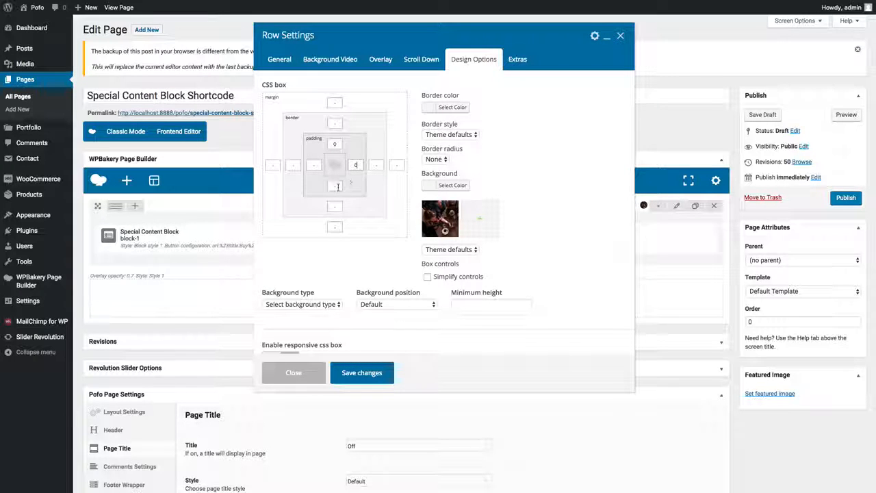
pyautogui.write('0')
pyautogui.click(314, 165)
pyautogui.write('0')
pyautogui.click(361, 372)
pyautogui.click(846, 114)
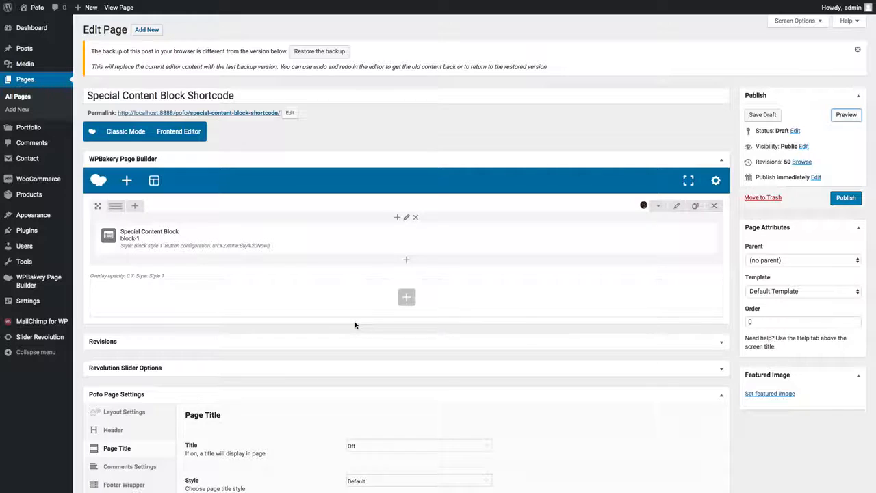
# Step: Split the row into two equal columns, move the Special Content Block into the second column, and preview the page
pyautogui.moveTo(115, 208)
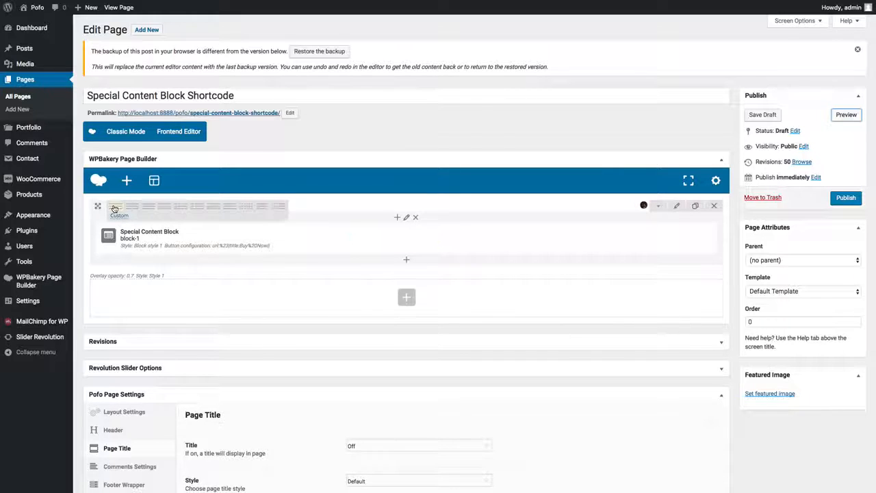
pyautogui.click(134, 208)
pyautogui.moveTo(151, 235); pyautogui.dragTo(540, 244)
pyautogui.click(849, 116)
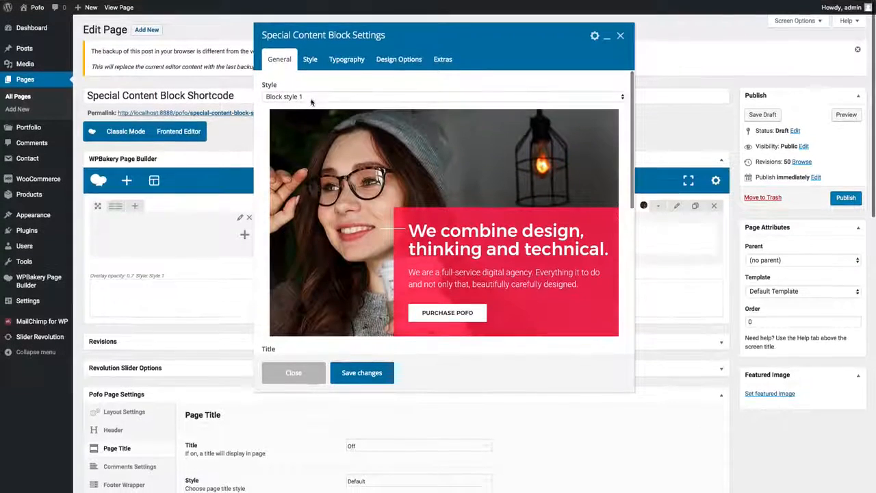
# Step: Change the Special Content Block's style to Block style 2 and preview the page with the saved settings
pyautogui.click(311, 99)
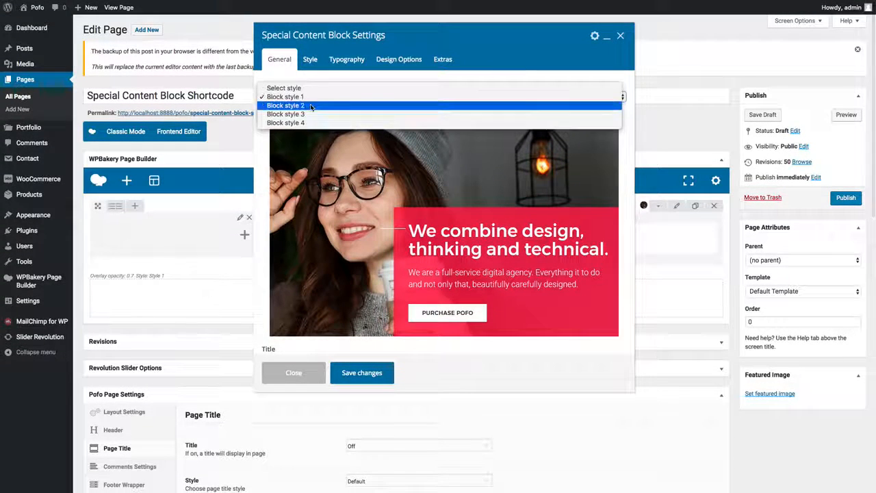
pyautogui.click(311, 104)
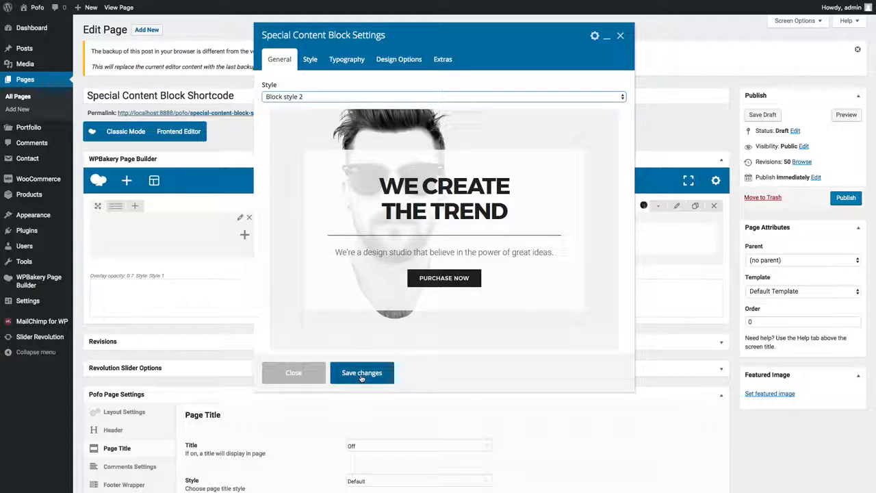
pyautogui.scroll(-5, 382, 313)
pyautogui.scroll(5, 382, 313)
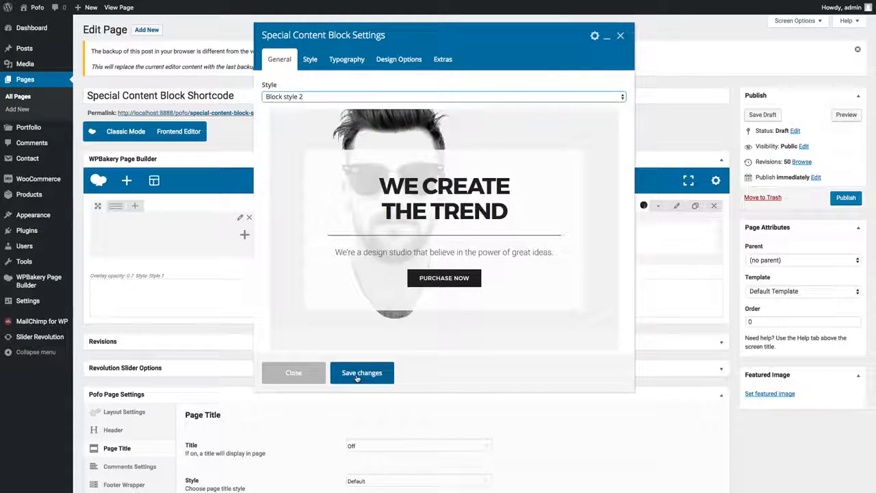
pyautogui.click(356, 378)
pyautogui.click(844, 115)
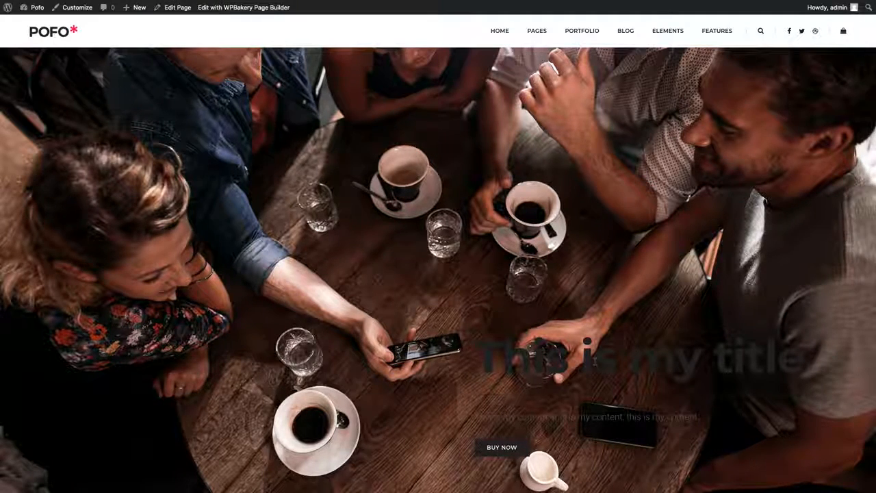
pyautogui.press('super+w')
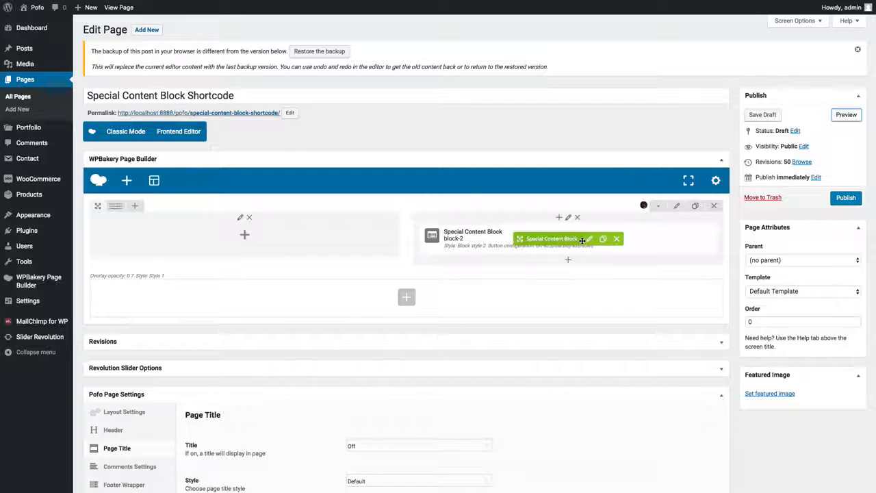
# Step: Give the Special Content Block a white background at 84% alpha and preview the page with the saved settings
pyautogui.click(588, 237)
pyautogui.click(429, 186)
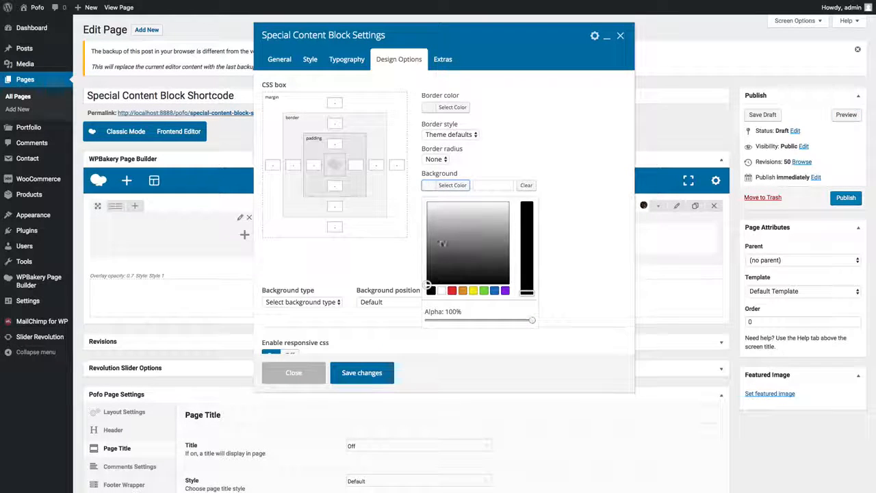
pyautogui.click(441, 291)
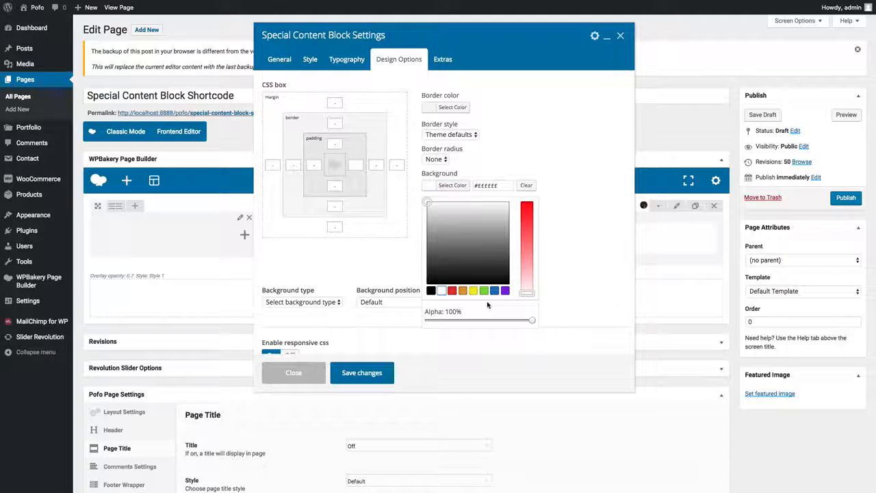
pyautogui.scroll(-2, 490, 306)
pyautogui.moveTo(532, 280); pyautogui.dragTo(516, 283)
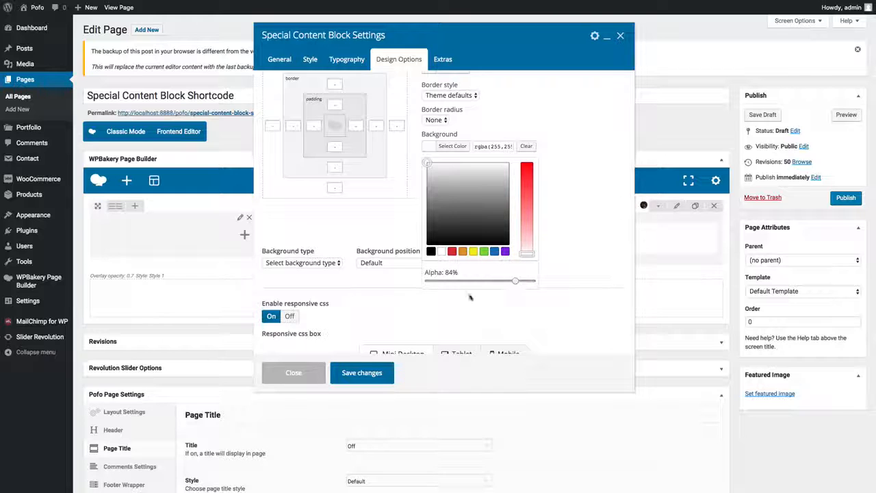
pyautogui.click(365, 372)
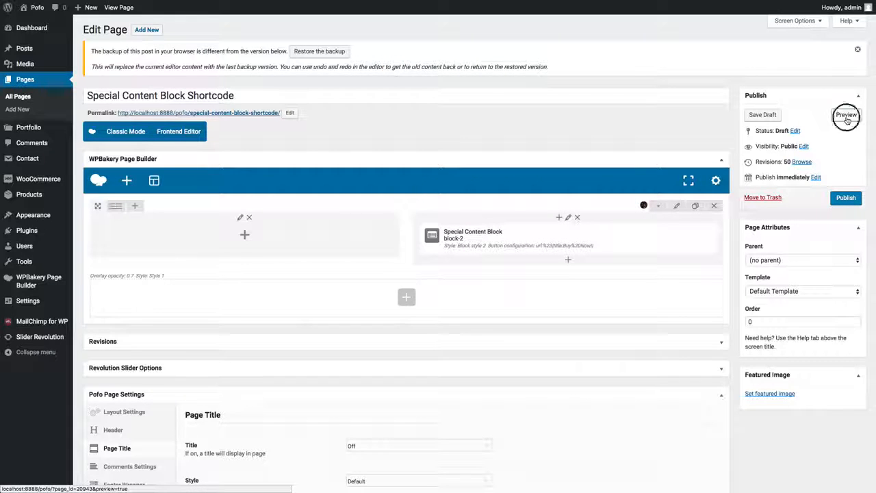
pyautogui.click(847, 115)
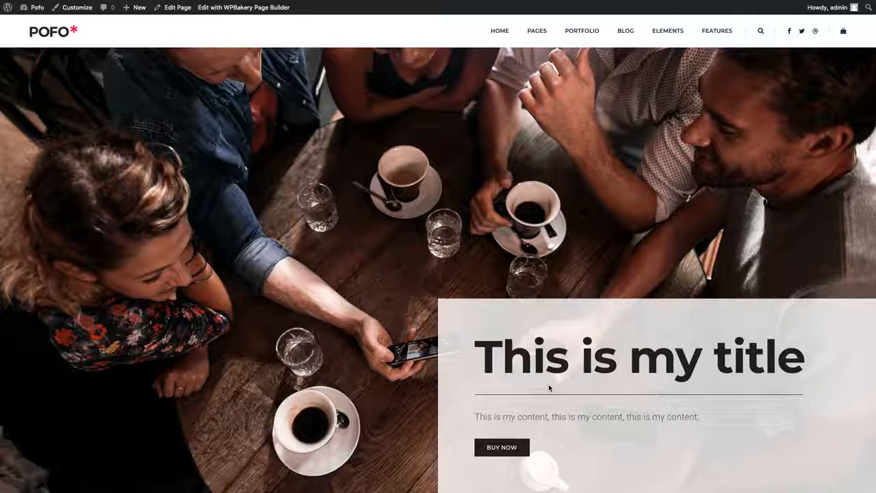
pyautogui.press('super+w')
# Step: Move the Special Content Block into the row's first column and preview the page
pyautogui.moveTo(541, 239); pyautogui.dragTo(195, 237)
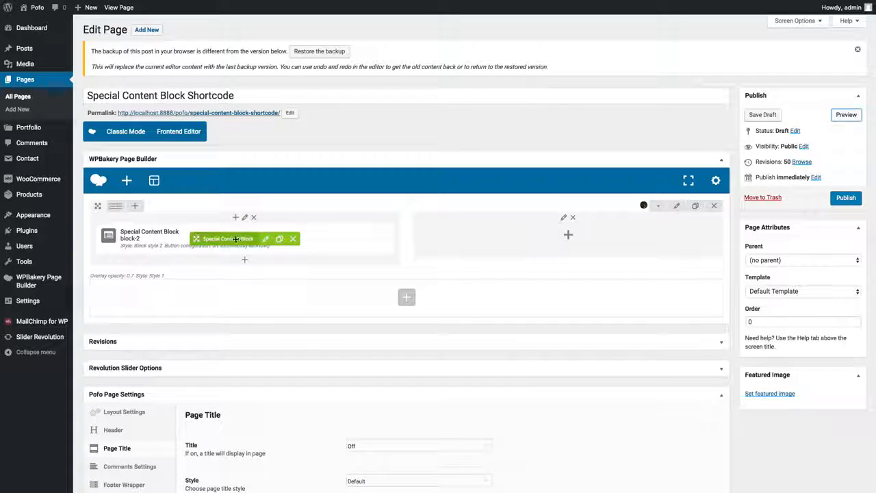
pyautogui.click(847, 115)
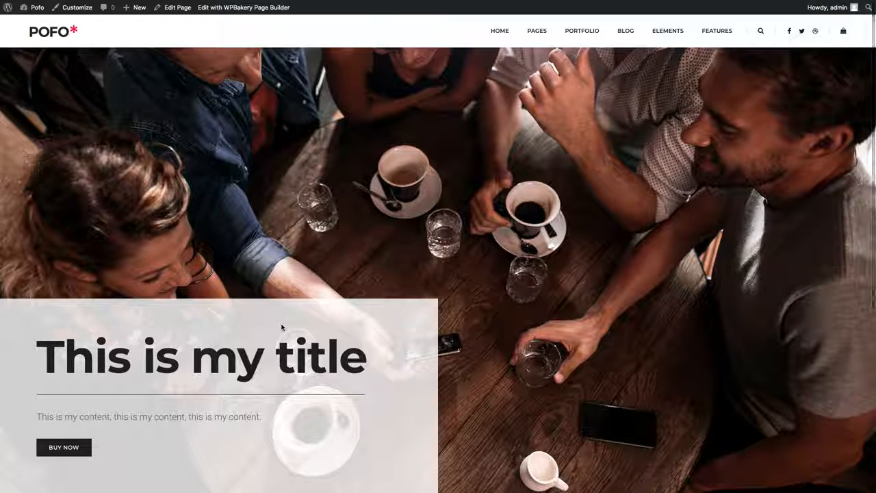
pyautogui.press('super+w')
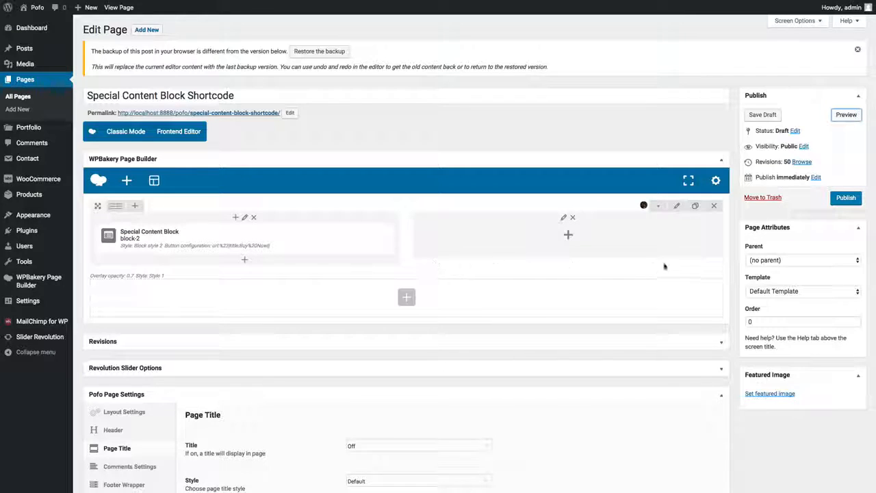
# Step: Set the row's columns position to Middle and preview the page with the saved row settings
pyautogui.click(677, 207)
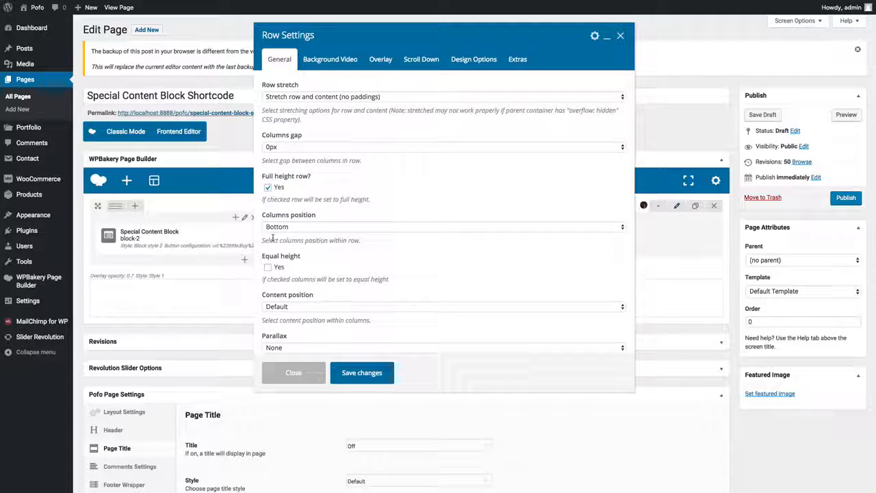
pyautogui.click(293, 229)
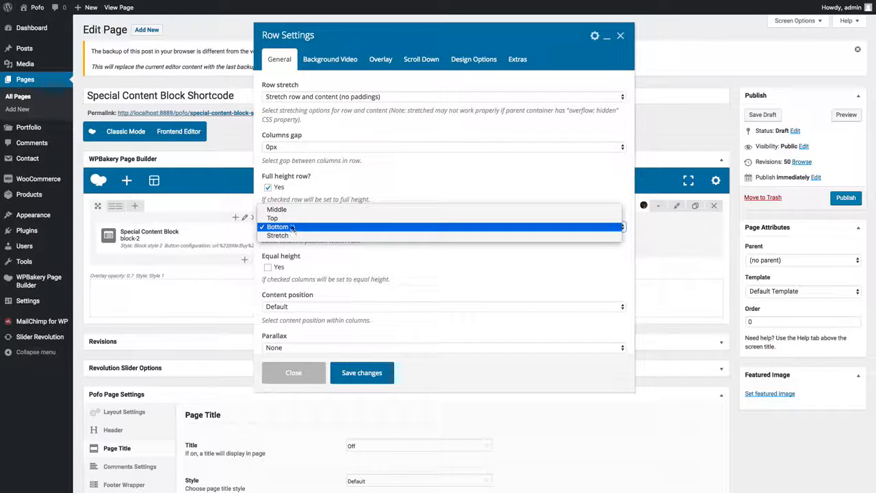
pyautogui.click(281, 209)
pyautogui.click(362, 374)
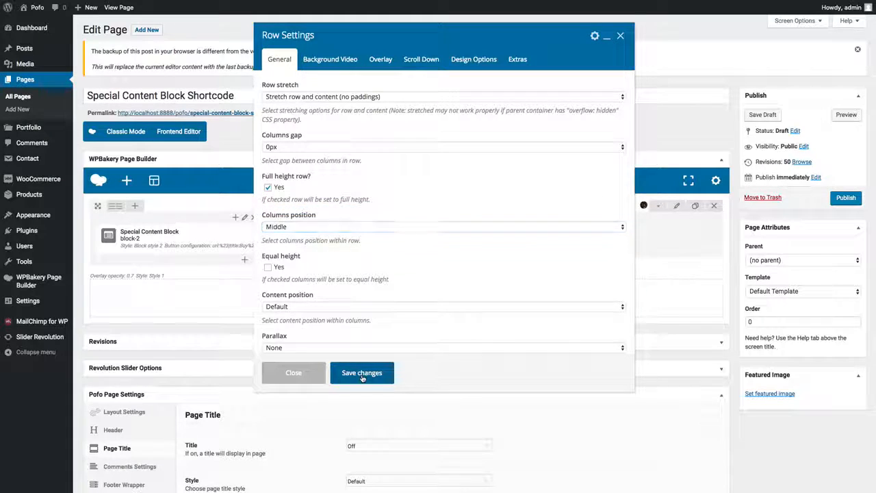
pyautogui.click(845, 115)
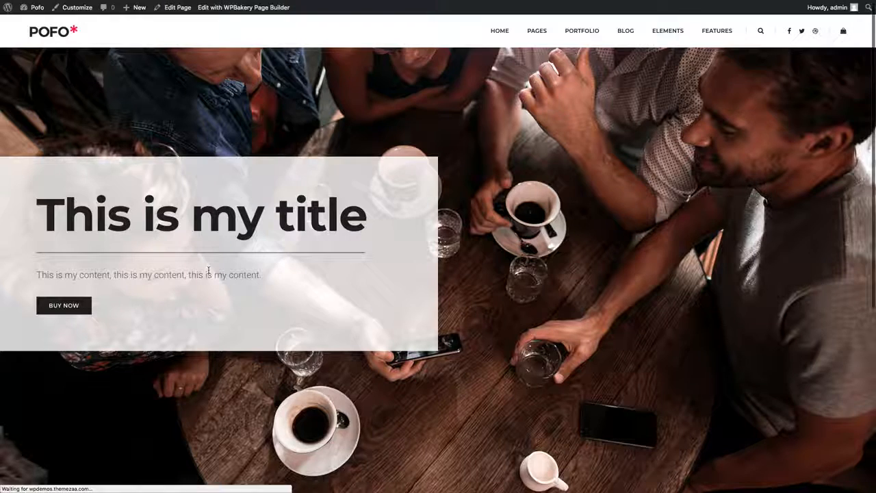
pyautogui.press('super+w')
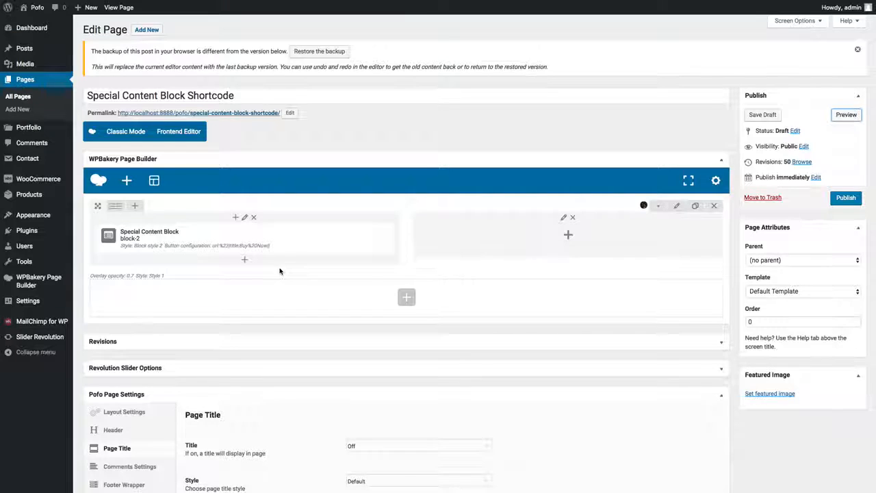
# Step: Change the Special Content Block's style to Block style 3
pyautogui.click(266, 239)
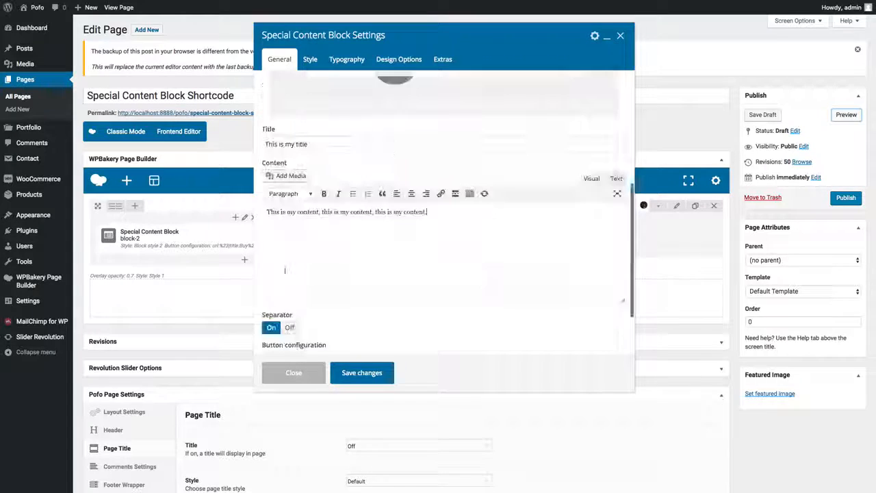
pyautogui.scroll(5, 307, 113)
pyautogui.click(299, 97)
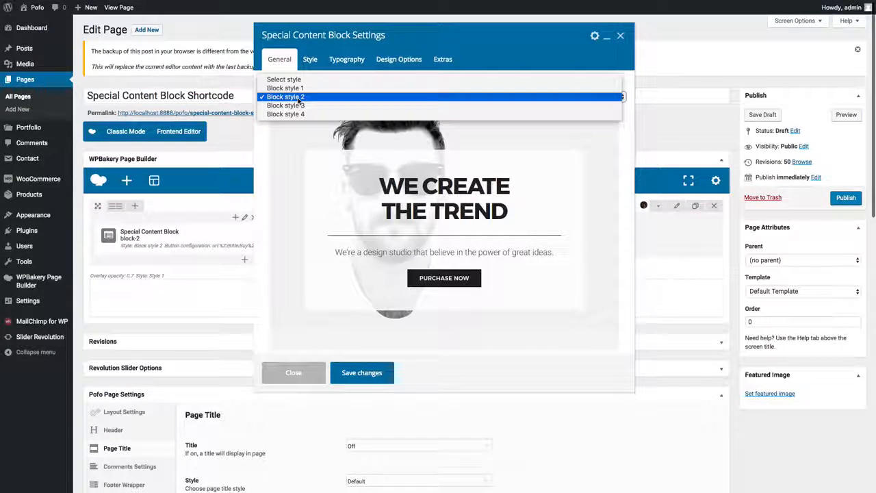
pyautogui.click(307, 107)
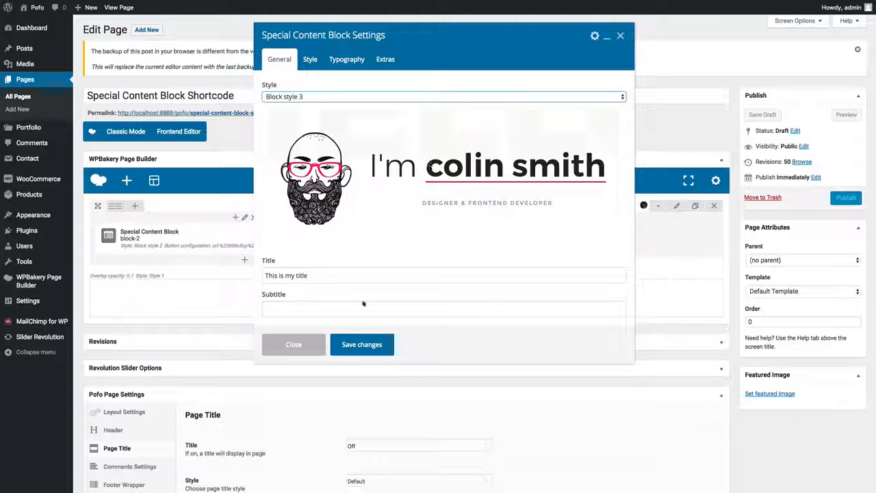
# Step: Set the block's title to "I/m <strong>Pofo Theme</strong>" and its subtitle to "This is my subtitle", and save the settings
pyautogui.click(377, 275)
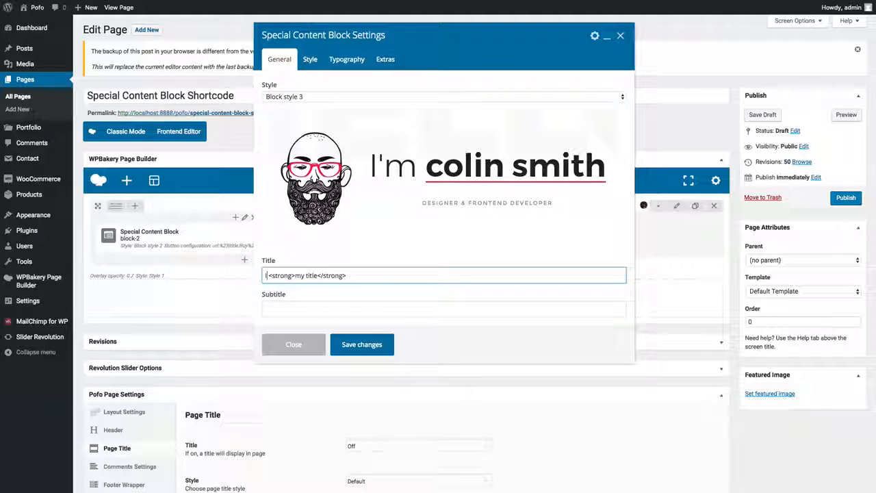
pyautogui.write("'m <strong>")
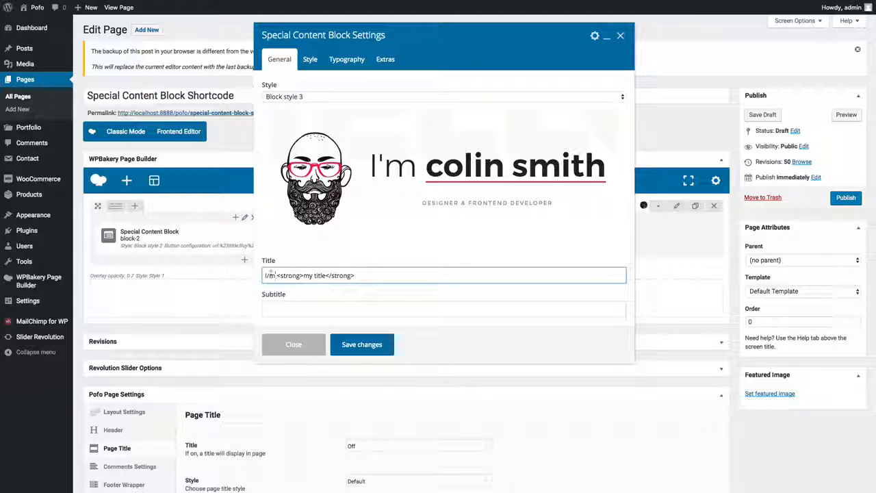
pyautogui.moveTo(303, 275); pyautogui.dragTo(327, 275)
pyautogui.write('Pofo Theme')
pyautogui.click(302, 308)
pyautogui.write('This is my s')
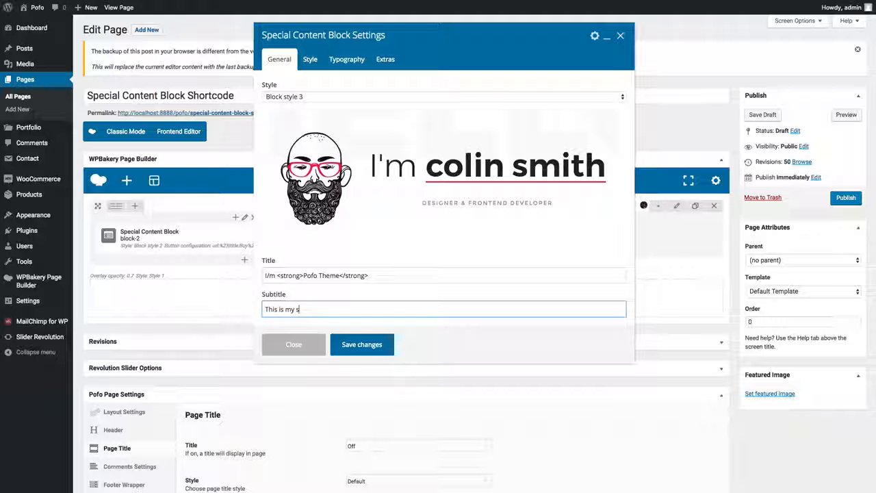
pyautogui.write('ub')
pyautogui.scroll(-2, 302, 287)
pyautogui.scroll(2, 301, 287)
pyautogui.click(309, 72)
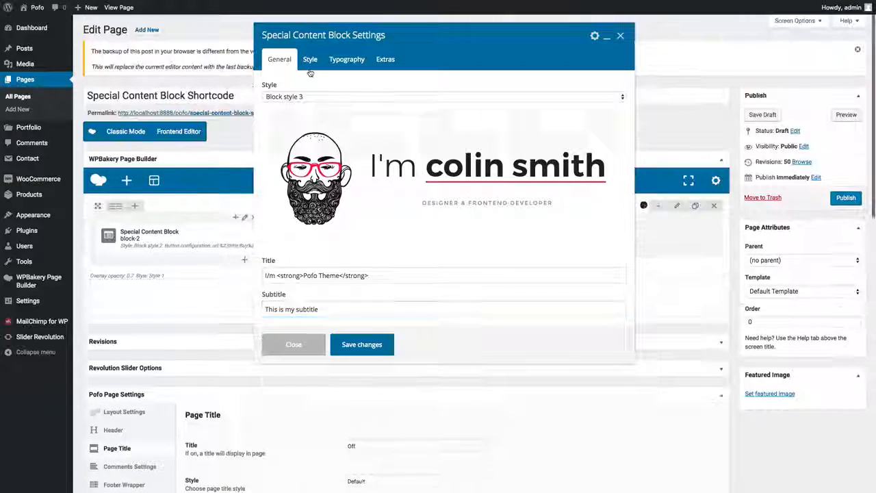
pyautogui.click(357, 344)
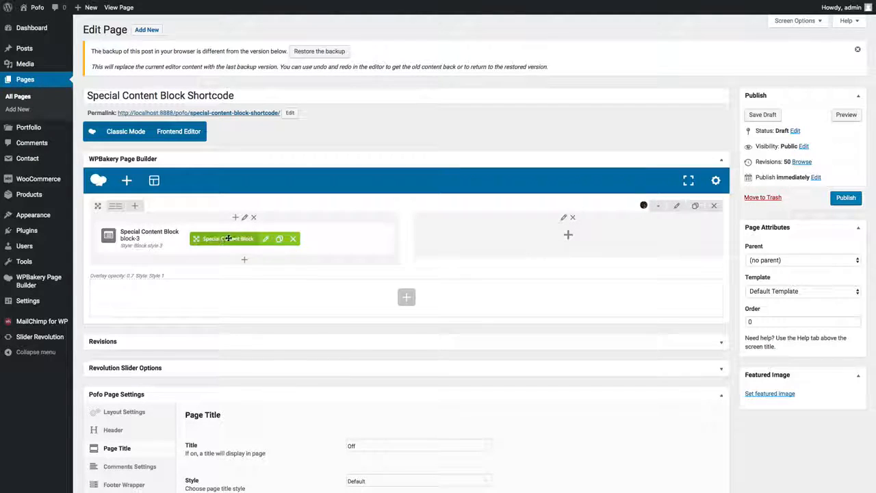
# Step: Move the Special Content Block to the second column and set the first column's SM width to 2 columns - 1/6
pyautogui.moveTo(227, 238); pyautogui.dragTo(496, 239)
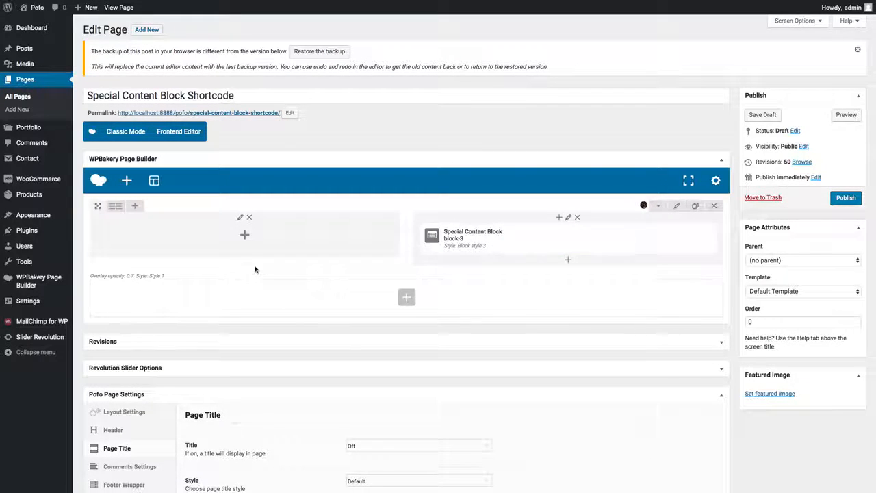
pyautogui.click(240, 219)
pyautogui.click(373, 59)
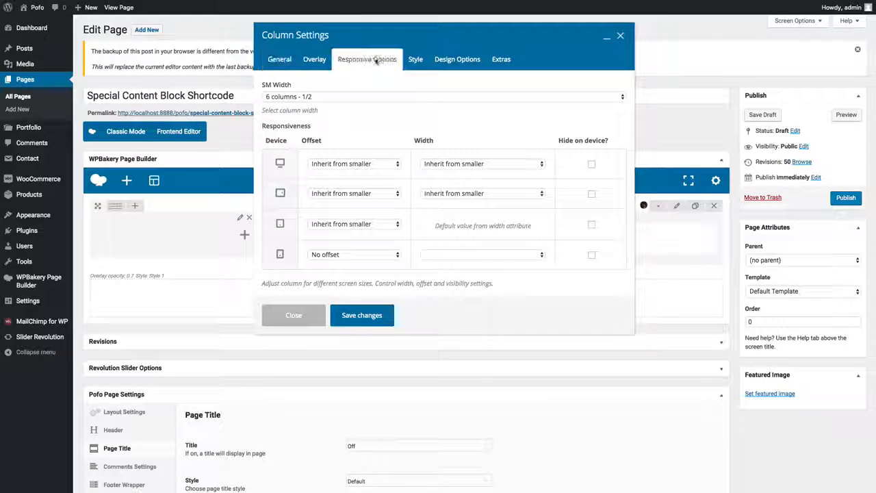
pyautogui.click(299, 97)
pyautogui.click(290, 71)
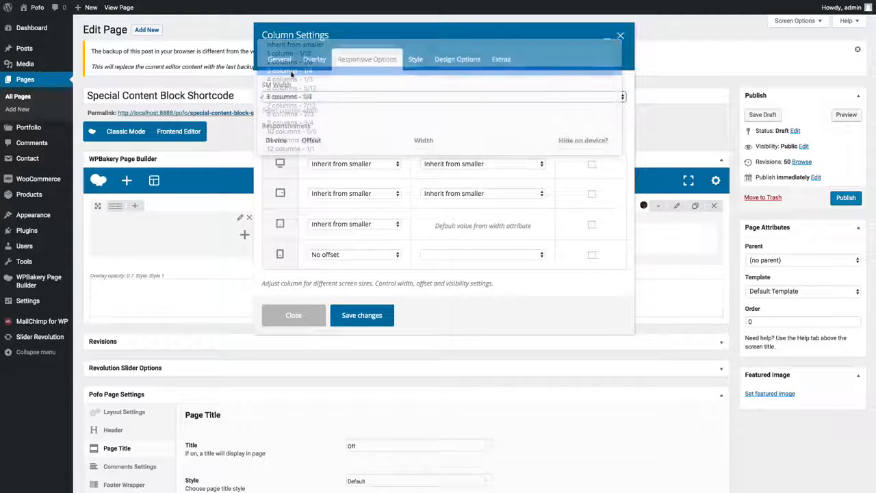
pyautogui.click(317, 101)
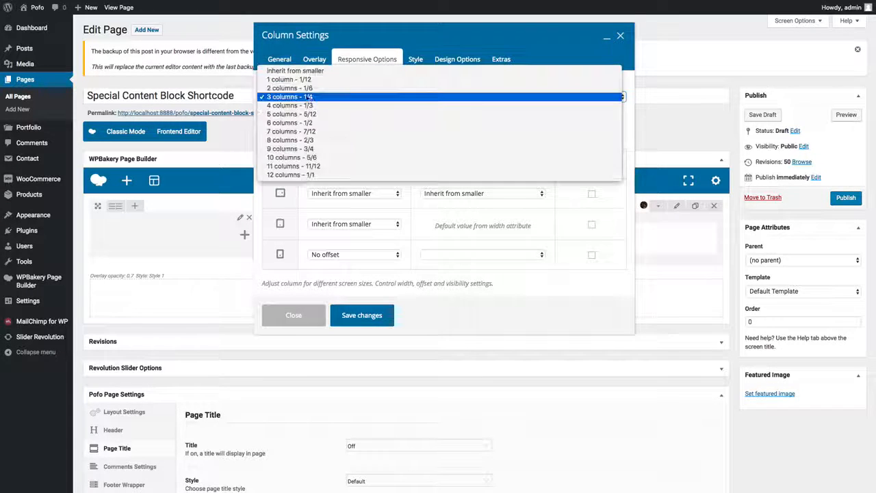
pyautogui.click(303, 88)
pyautogui.click(362, 316)
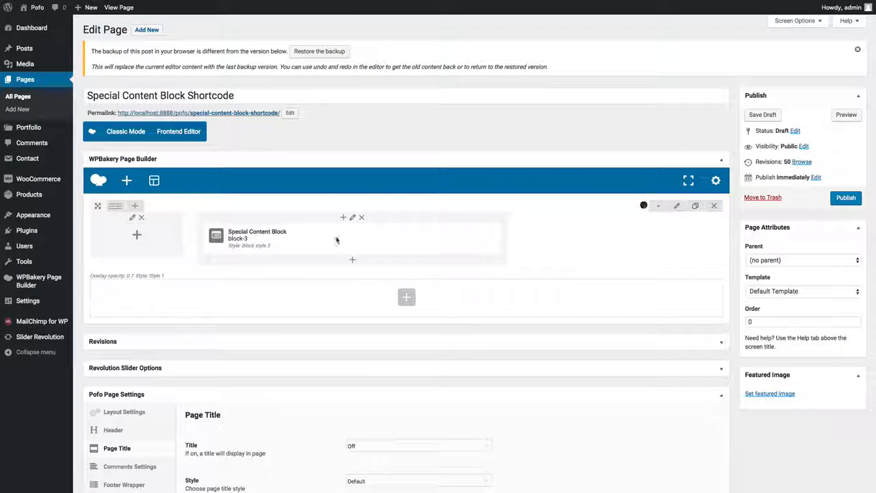
# Step: Set the second column's SM width to 10 columns - 5/6 and preview the page with the saved settings
pyautogui.click(352, 217)
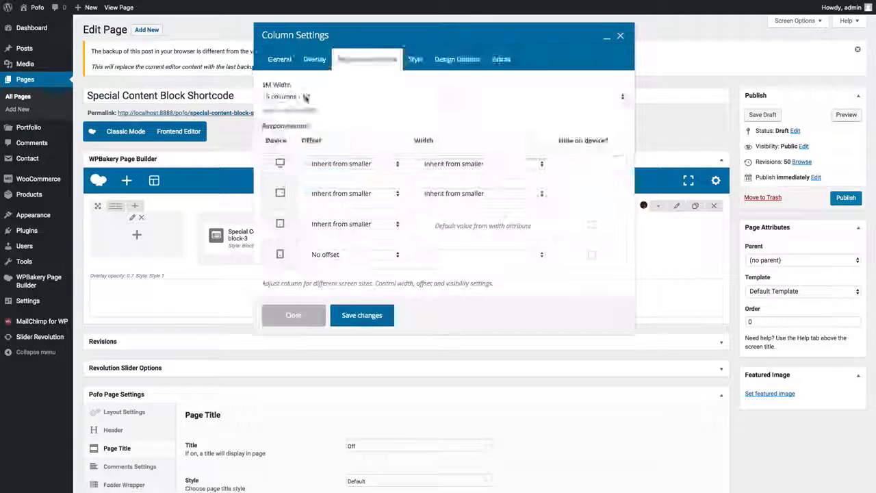
pyautogui.click(320, 97)
pyautogui.click(293, 132)
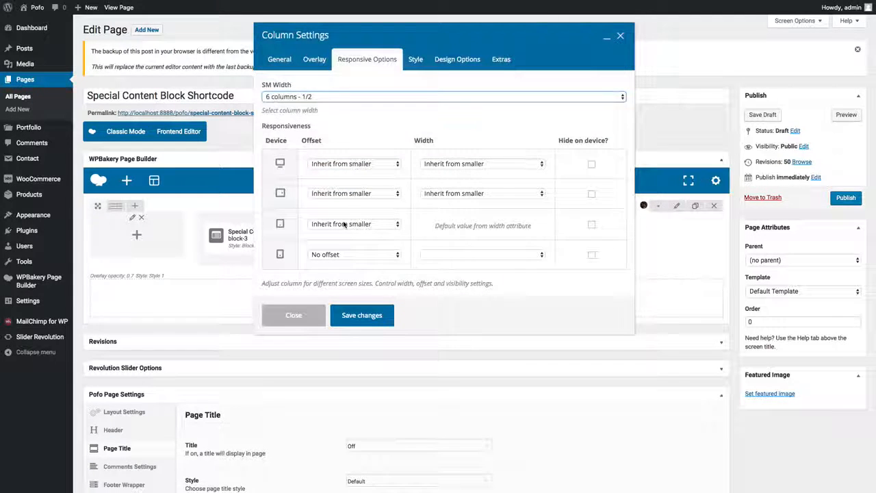
pyautogui.click(368, 317)
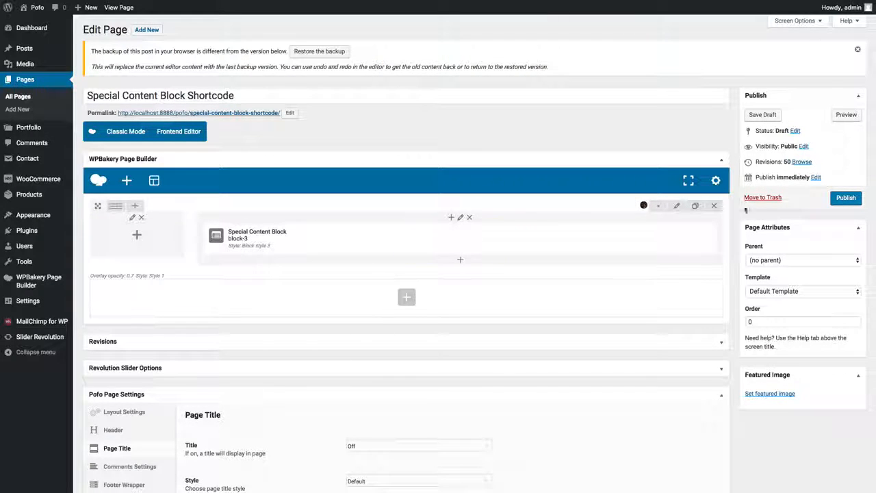
pyautogui.click(843, 117)
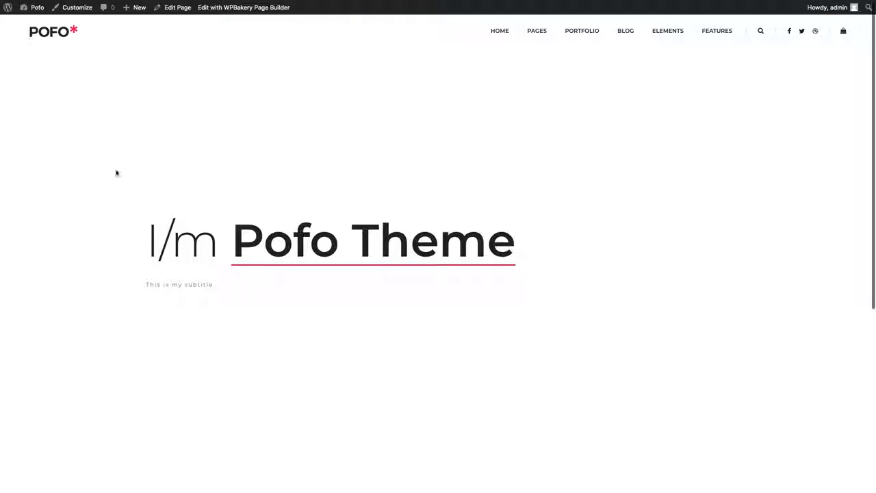
pyautogui.press('super+w')
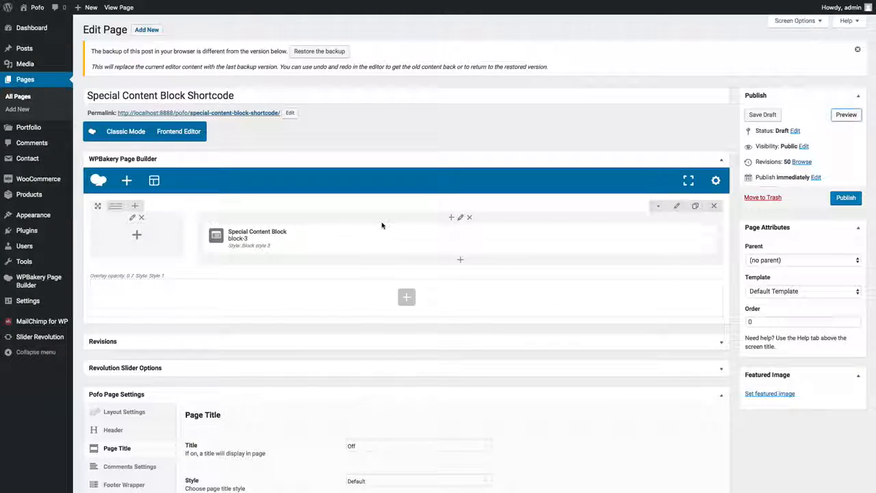
# Step: Add a Single Image element to the row's empty first column, using avtar-14.jpg from the media library, and save its settings
pyautogui.click(136, 235)
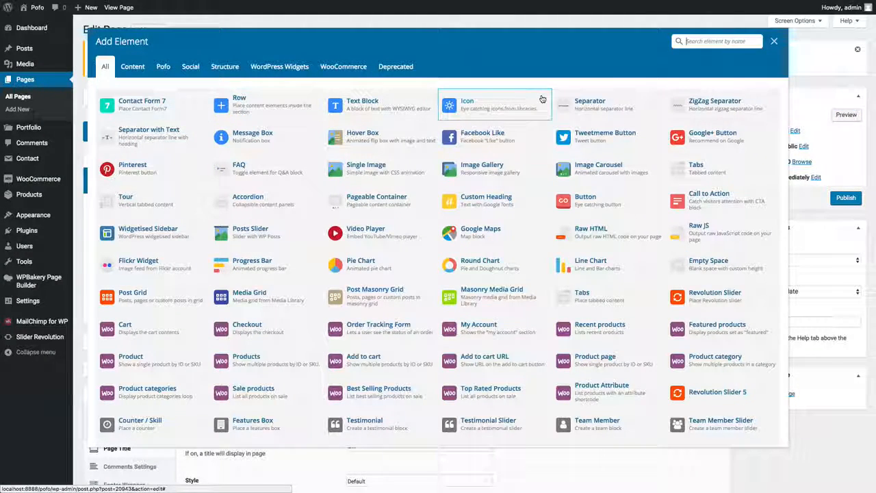
pyautogui.write('image')
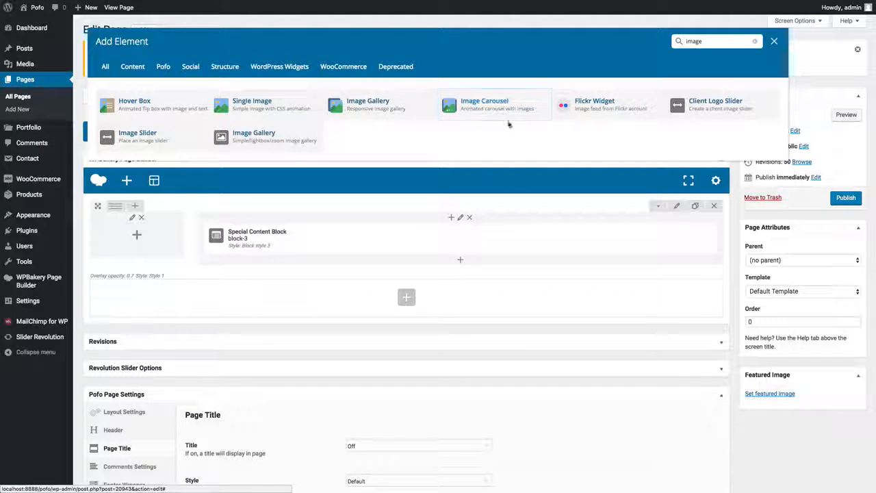
pyautogui.click(251, 108)
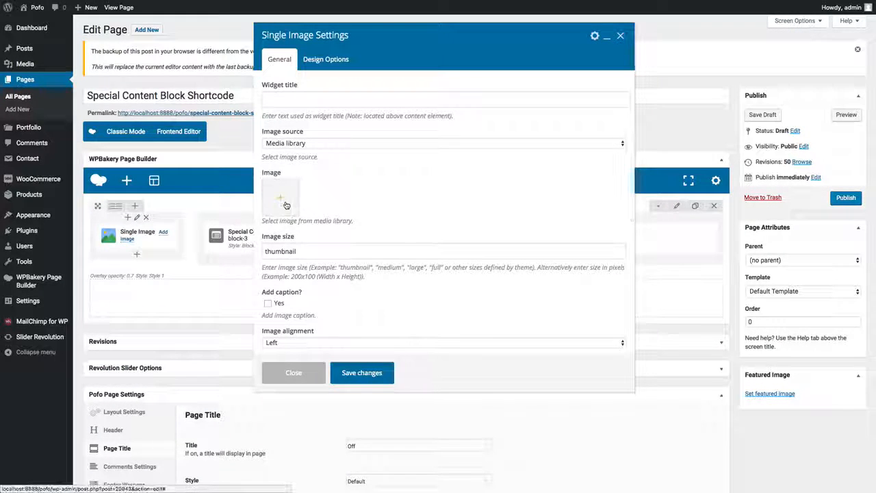
pyautogui.click(287, 204)
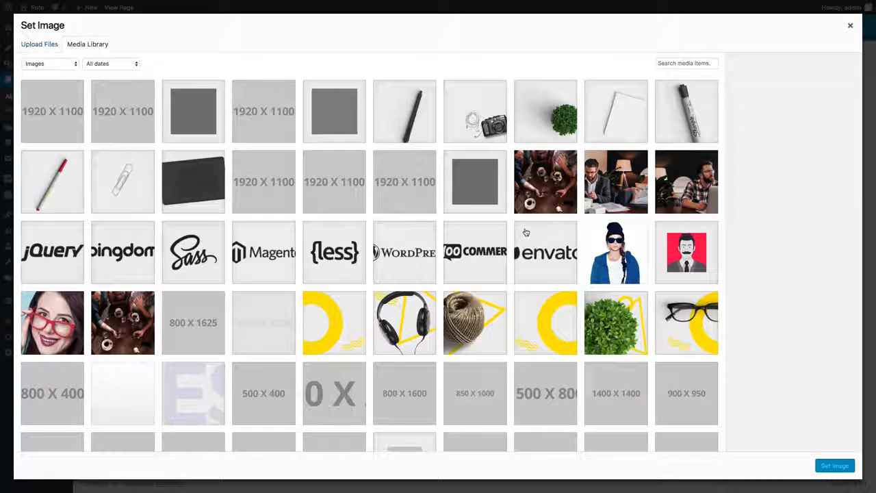
pyautogui.click(59, 329)
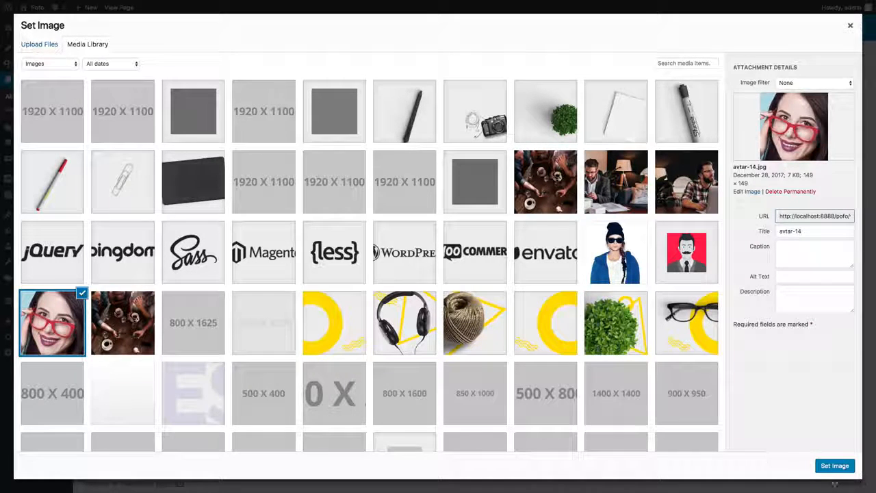
pyautogui.click(834, 465)
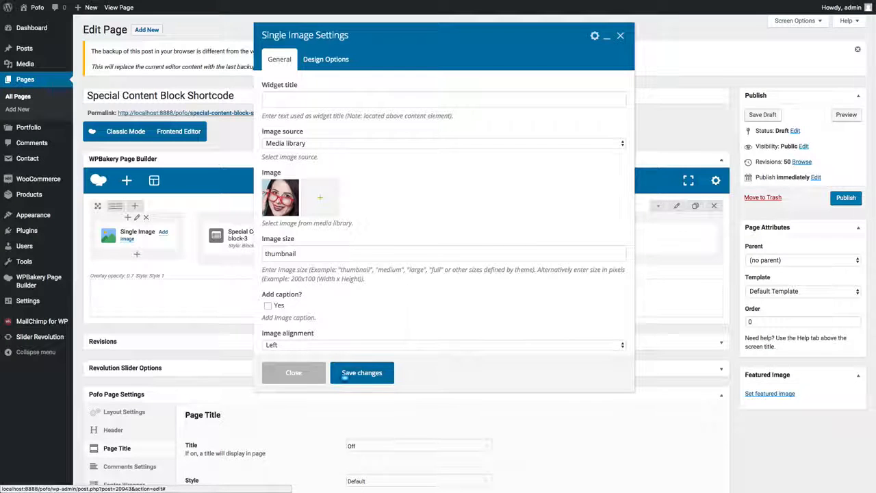
pyautogui.click(358, 373)
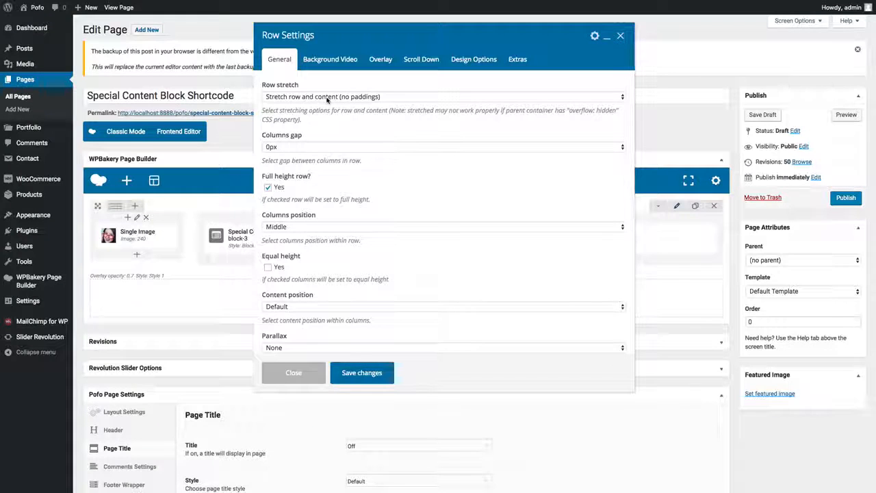
# Step: Set the row's stretch option to Stretch row and save the row settings
pyautogui.click(328, 99)
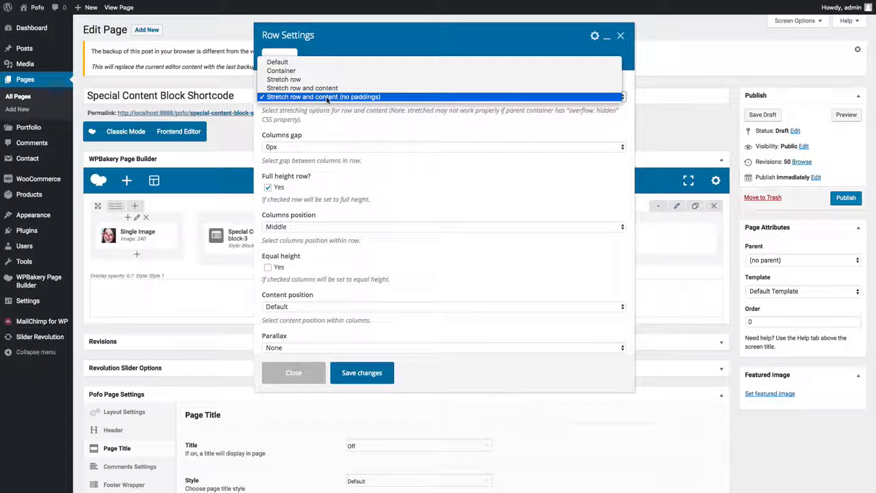
pyautogui.click(294, 79)
pyautogui.click(360, 373)
# Step: Preview the page to check the image beside the block's title and subtitle, and return to the page editor
pyautogui.click(842, 117)
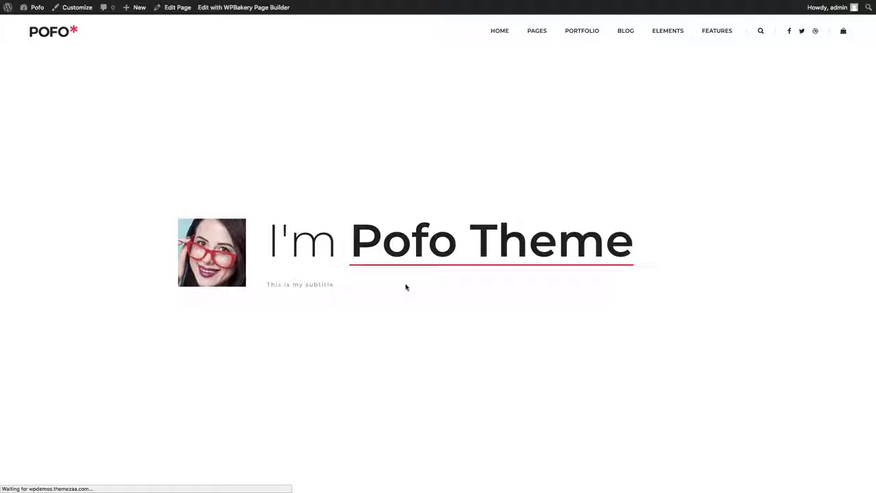
pyautogui.scroll(-5, 405, 274)
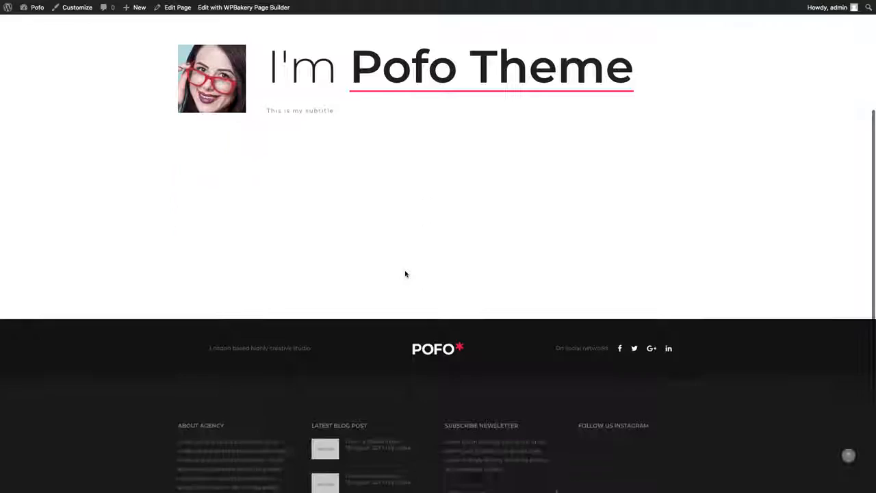
pyautogui.scroll(5, 404, 274)
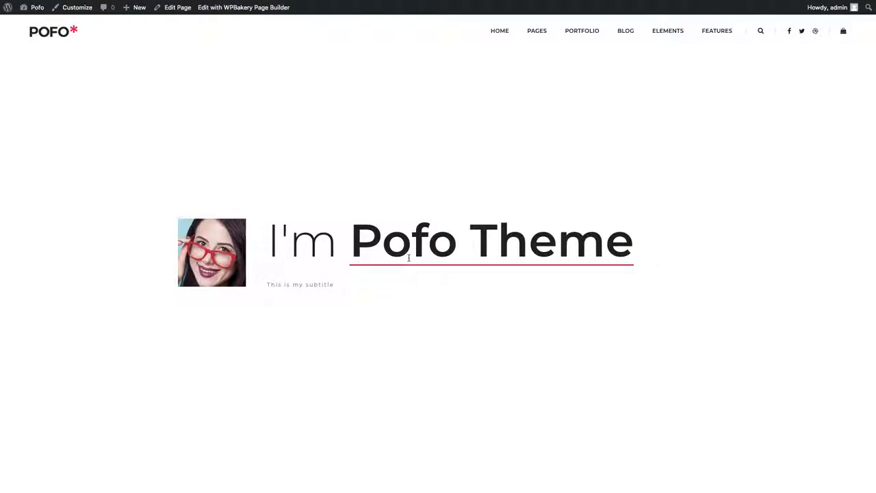
pyautogui.press('super+w')
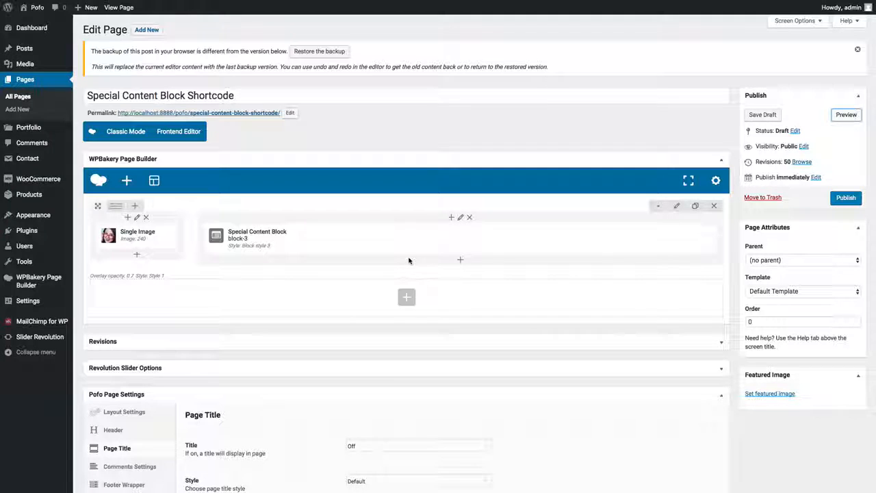